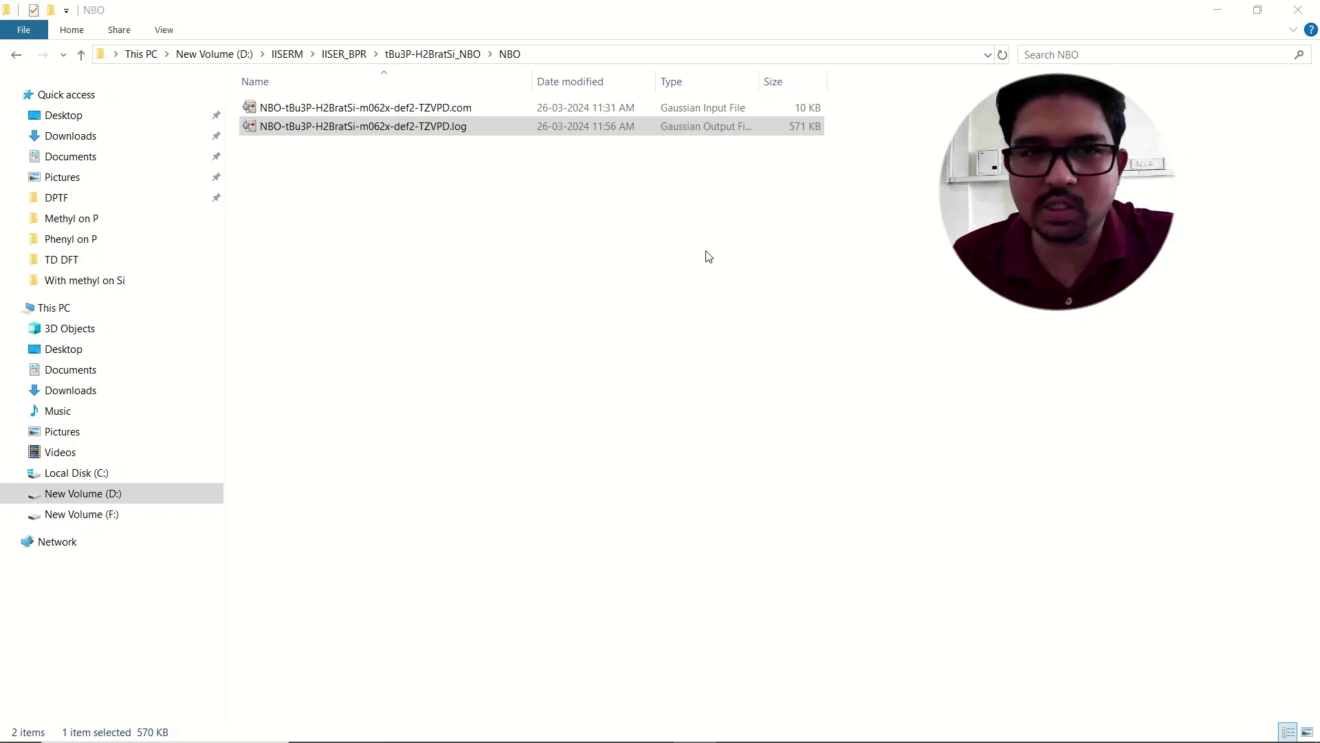
- Open the Gaussian input file NBO-tBu3P-H2BratSi-m062x-def2-TZVPD.com in Notepad++
click(451, 112)
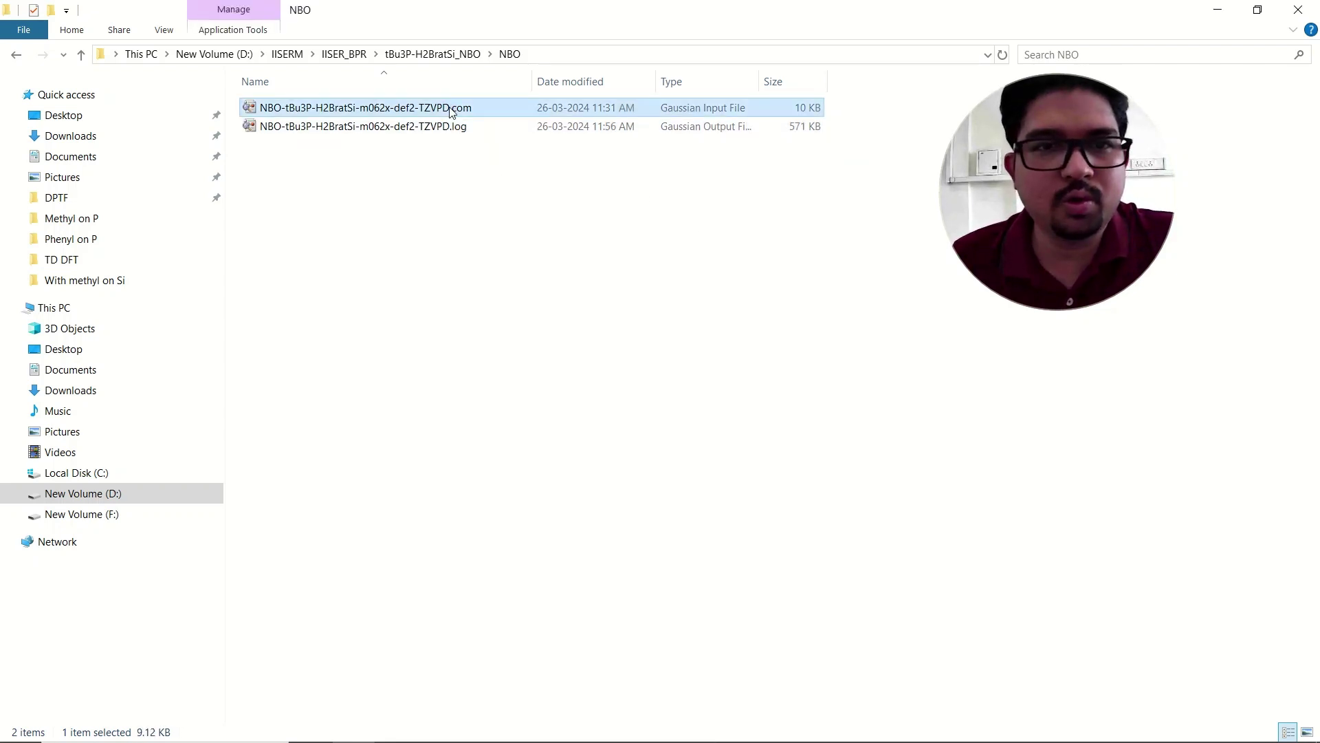
right_click(451, 112)
click(517, 162)
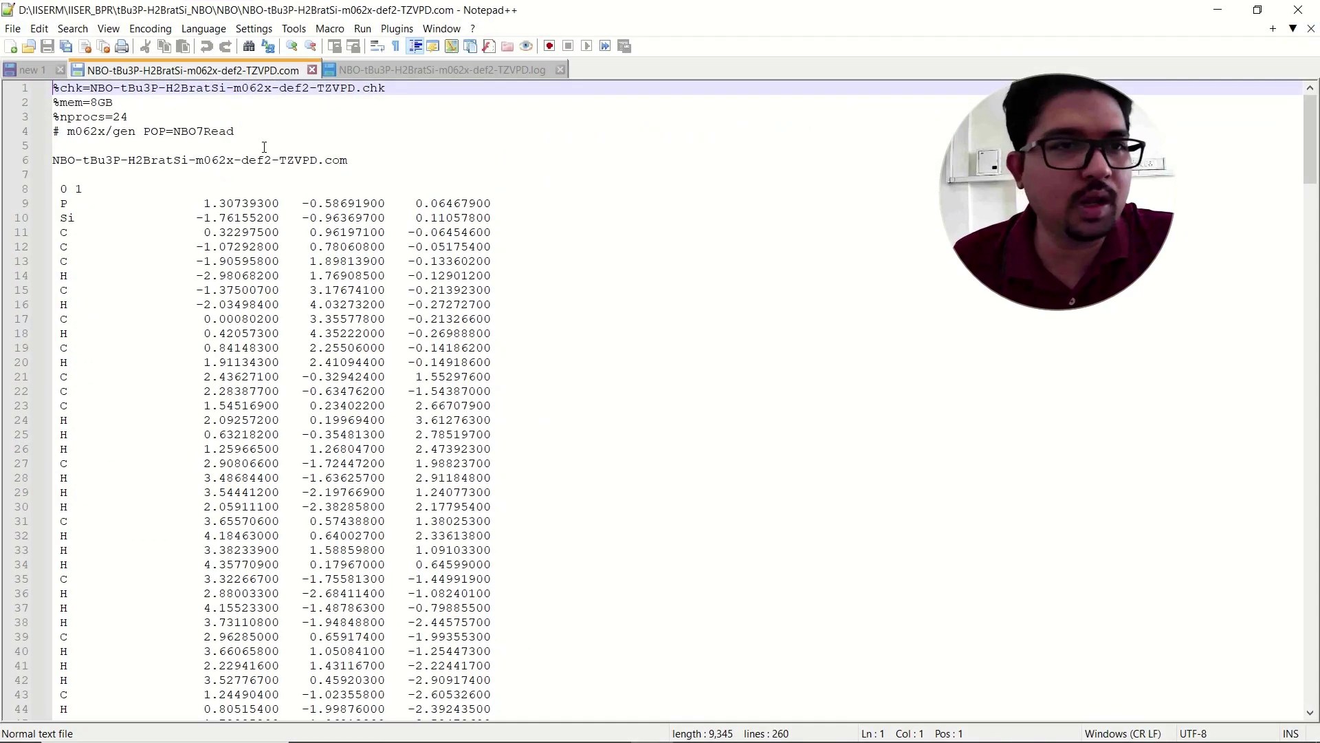
- Examine the input file's header: checkpoint line, route line with the m062x functional, title, and charge and multiplicity
drag(387, 88, 51, 88)
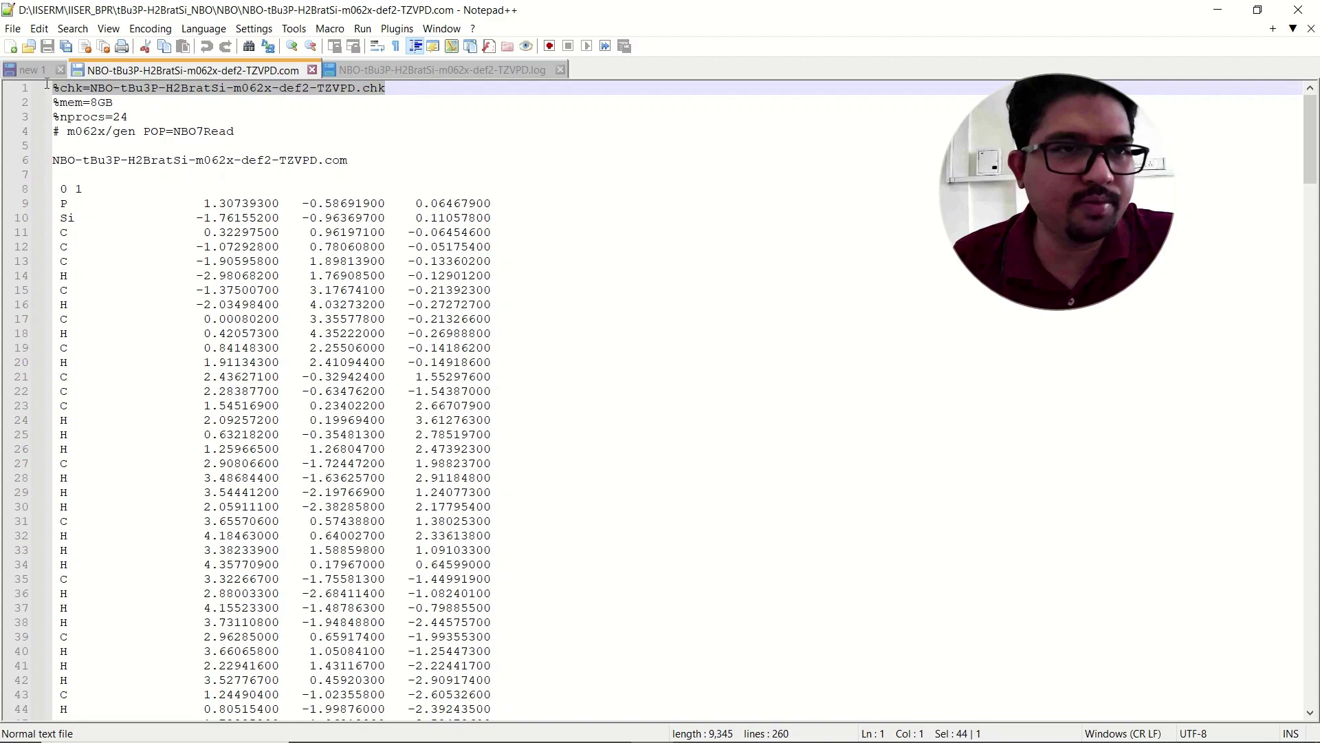
click(179, 117)
drag(241, 131, 53, 136)
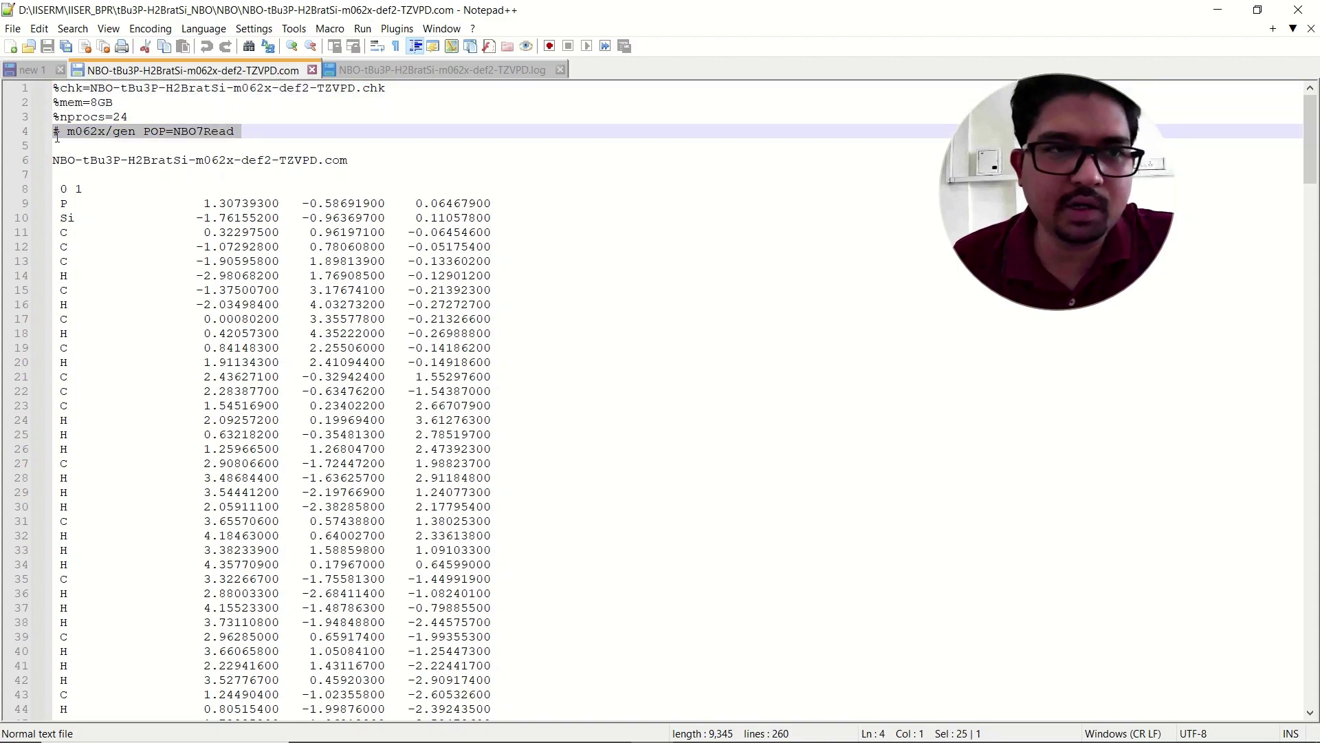
click(100, 142)
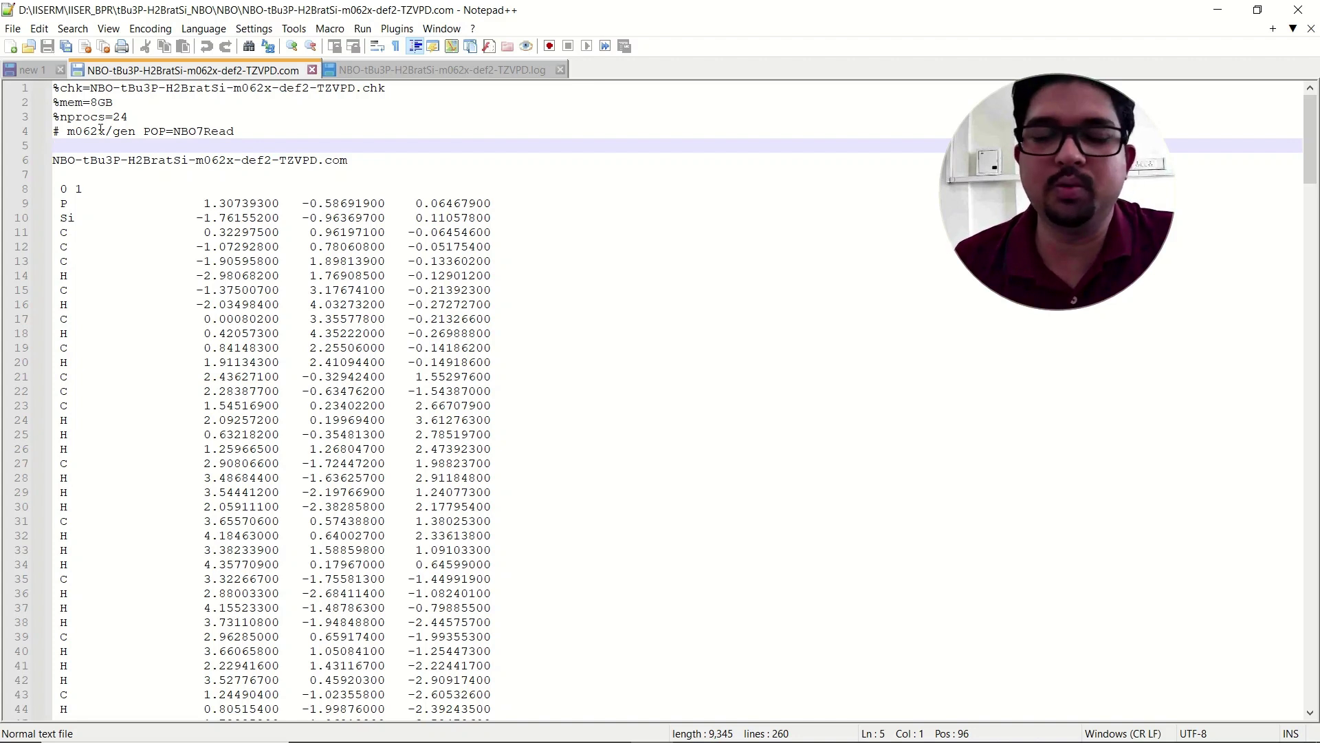
drag(68, 131, 104, 131)
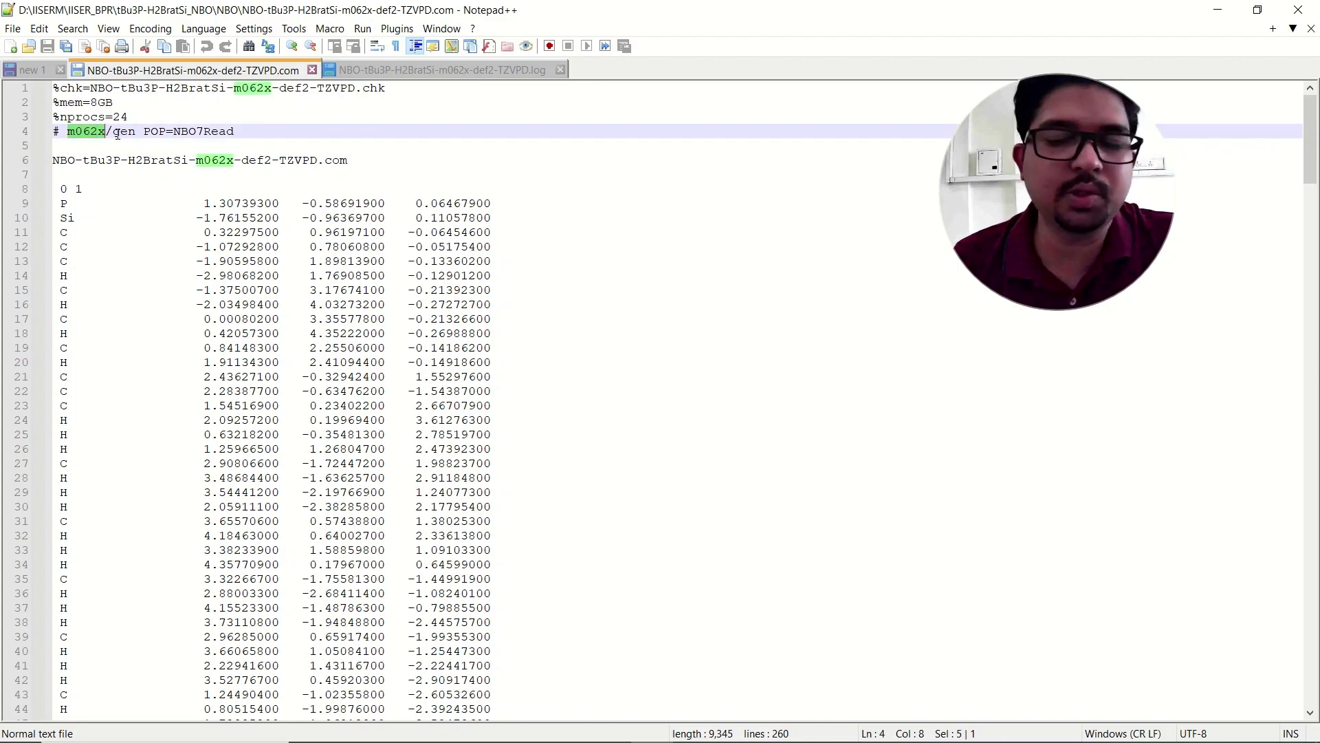
click(117, 133)
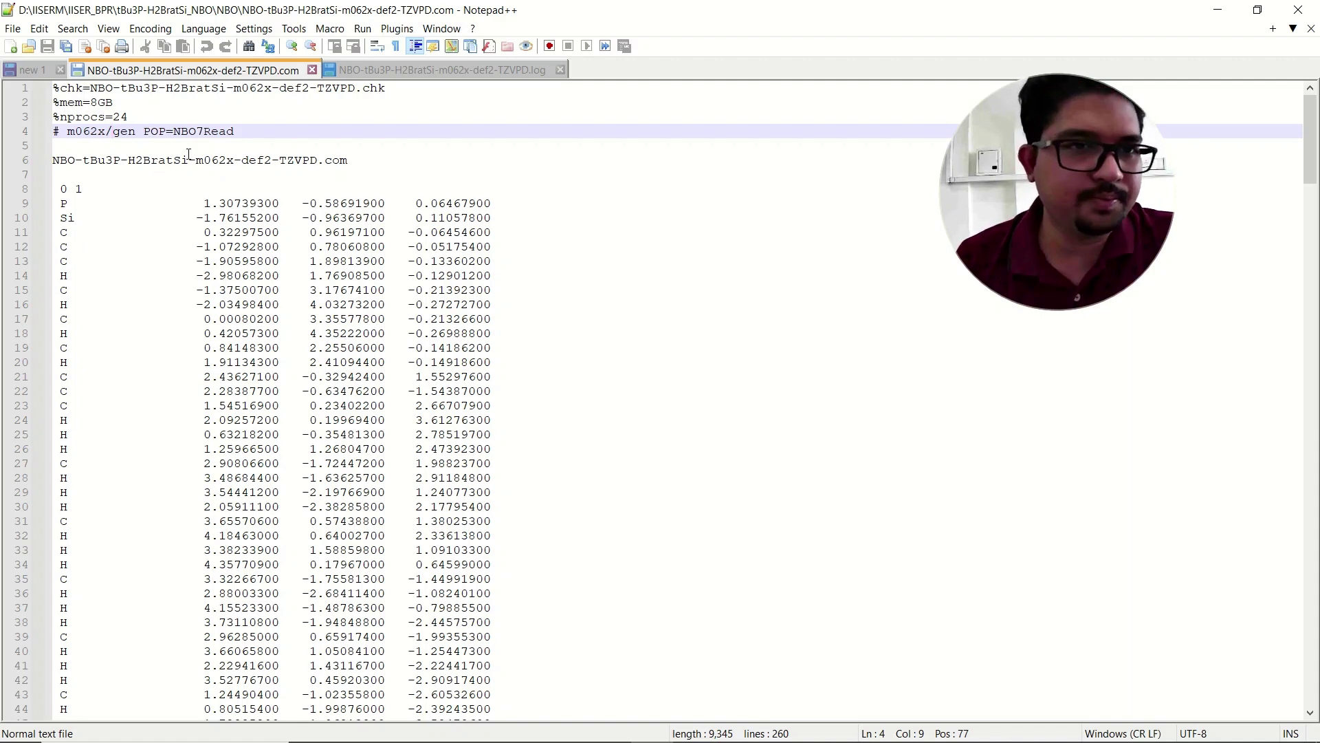
drag(55, 156, 349, 159)
drag(84, 189, 47, 191)
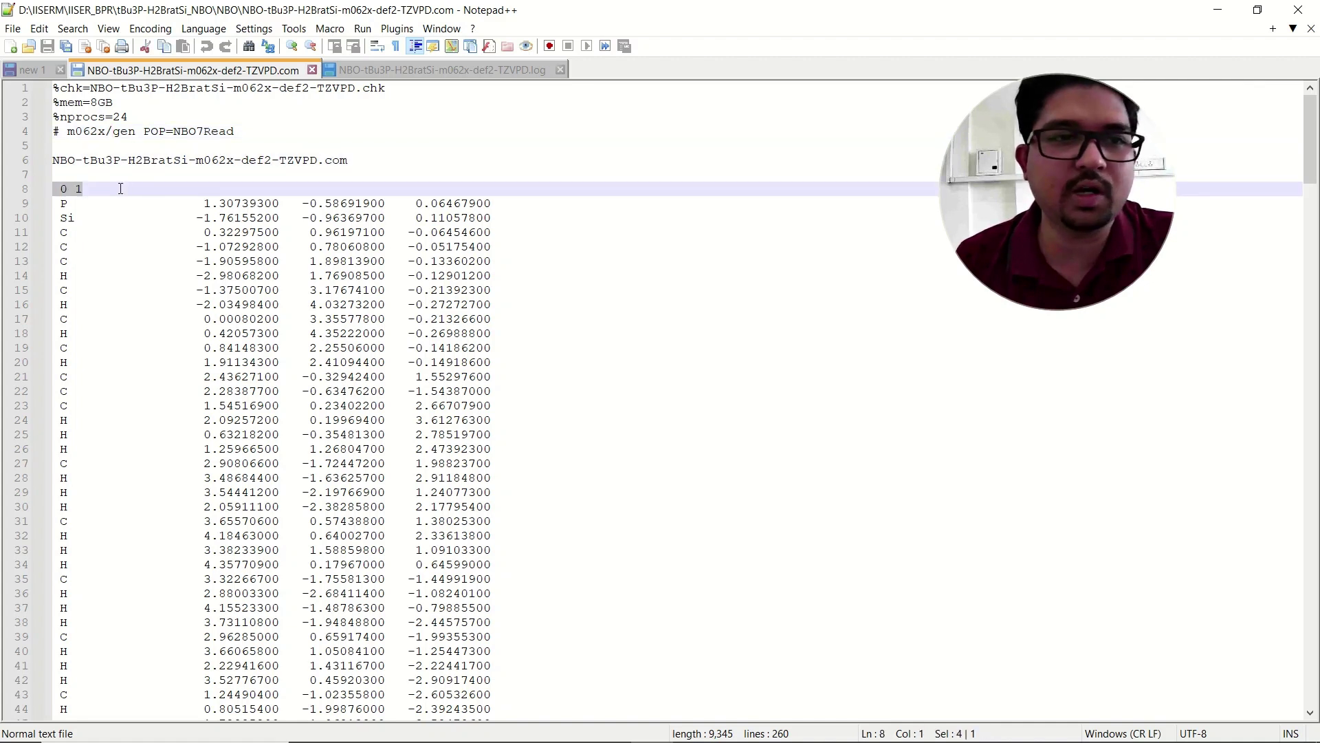
- Review the atom coordinates, the general basis-set block and the closing $NBO keyword line of the input file
scroll(317, 389, down, 7)
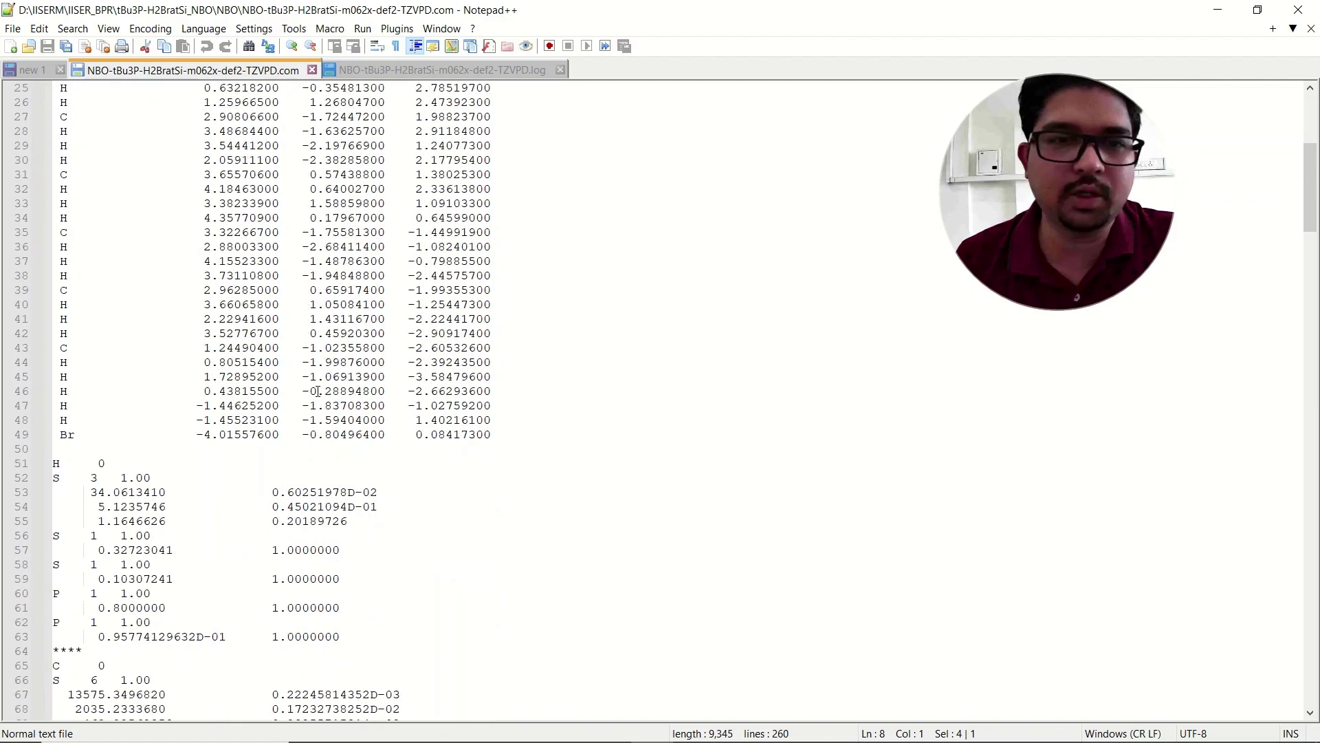
scroll(318, 389, up, 7)
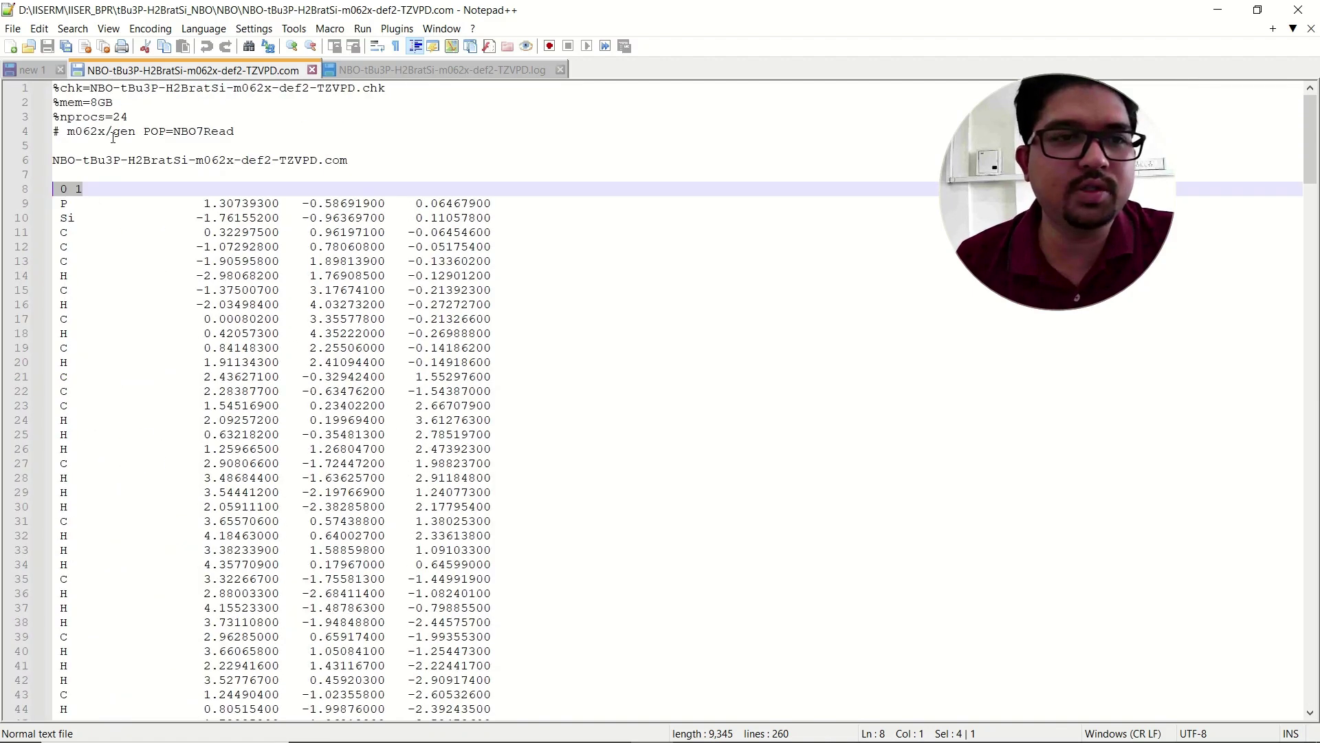
scroll(289, 382, down, 11)
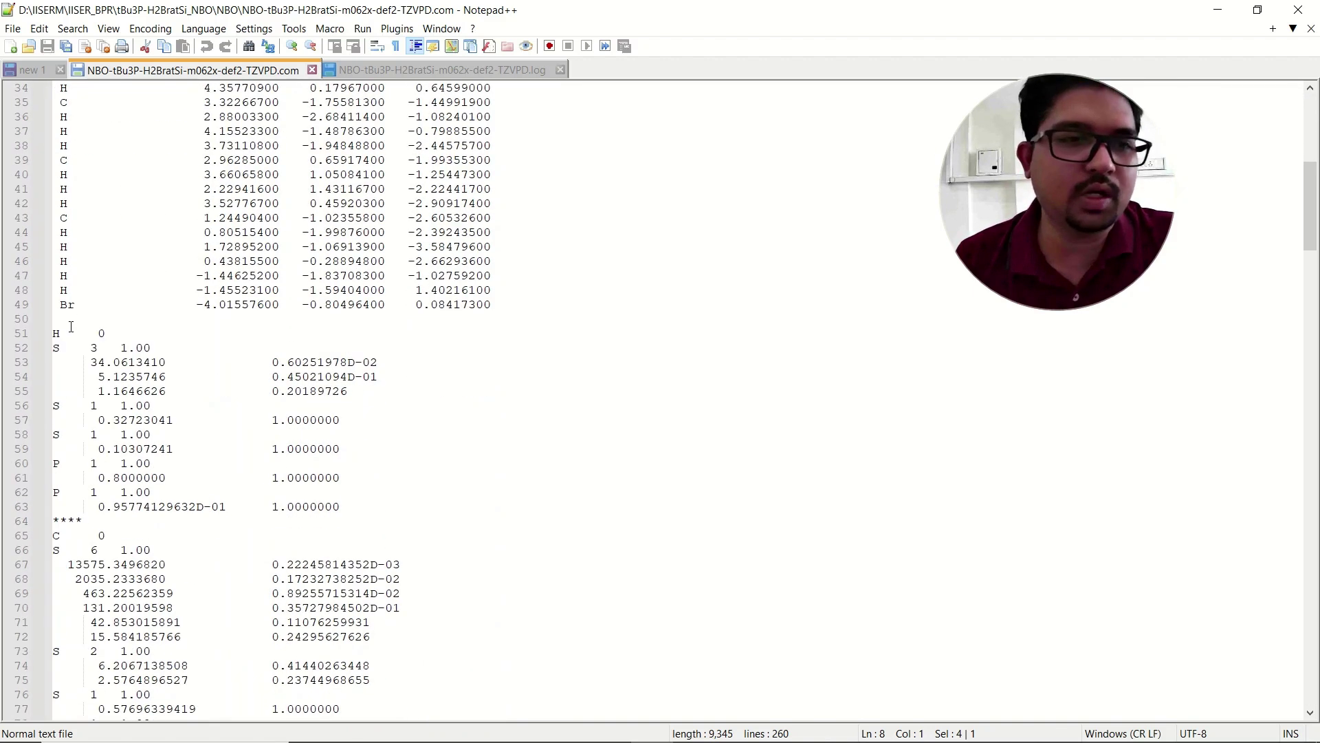
scroll(361, 376, down, 8)
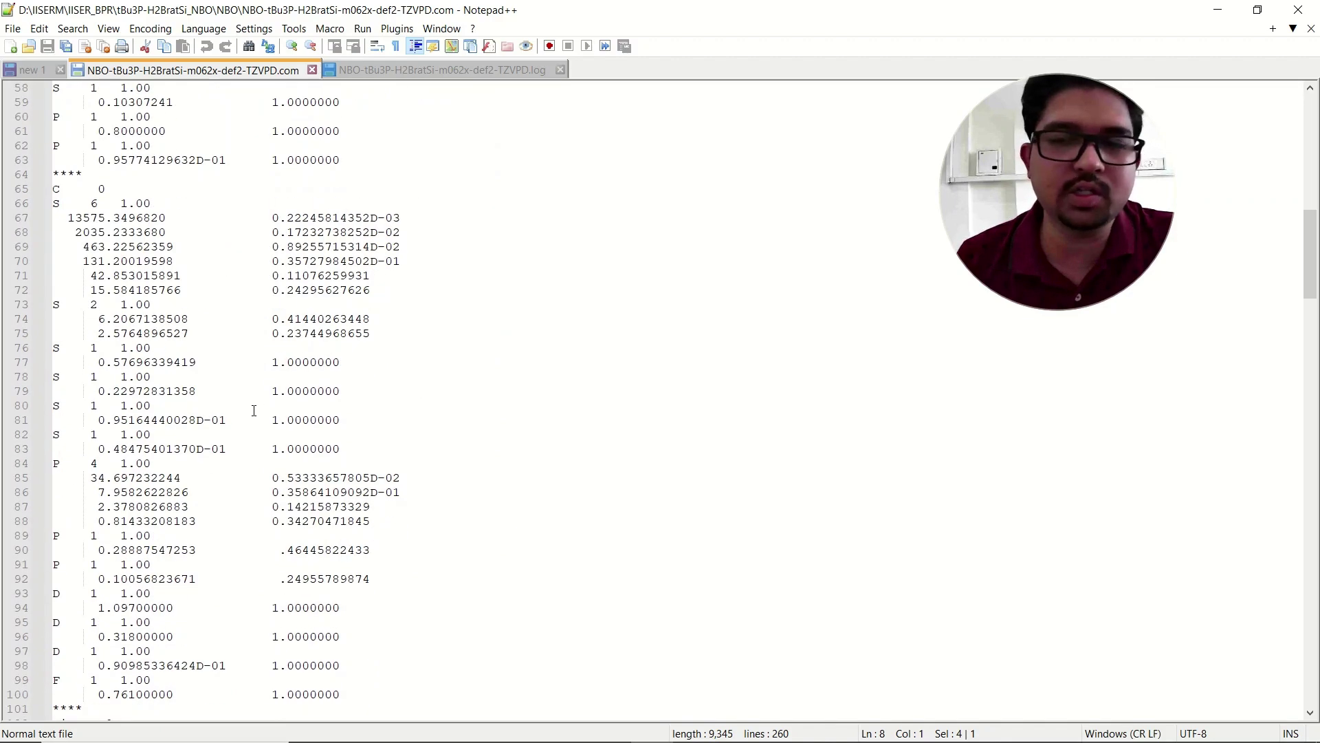
scroll(254, 411, down, 20)
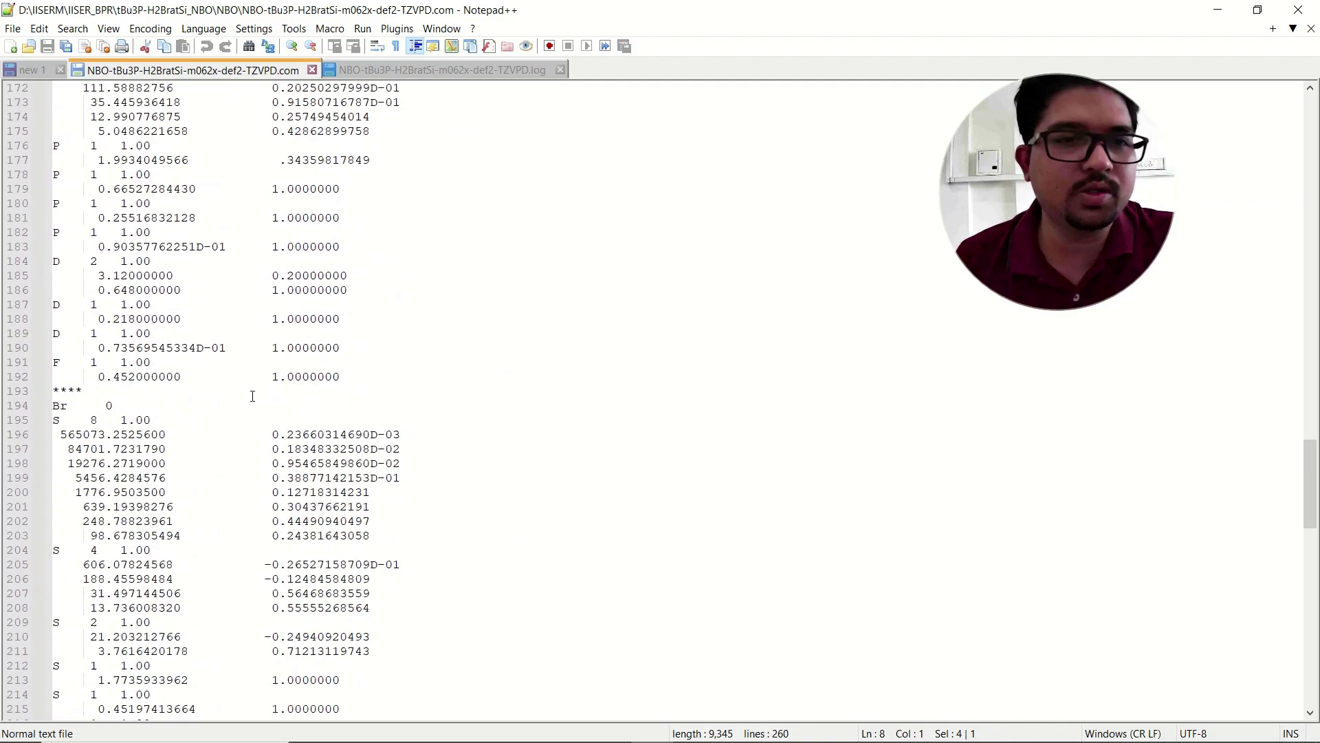
scroll(253, 395, down, 20)
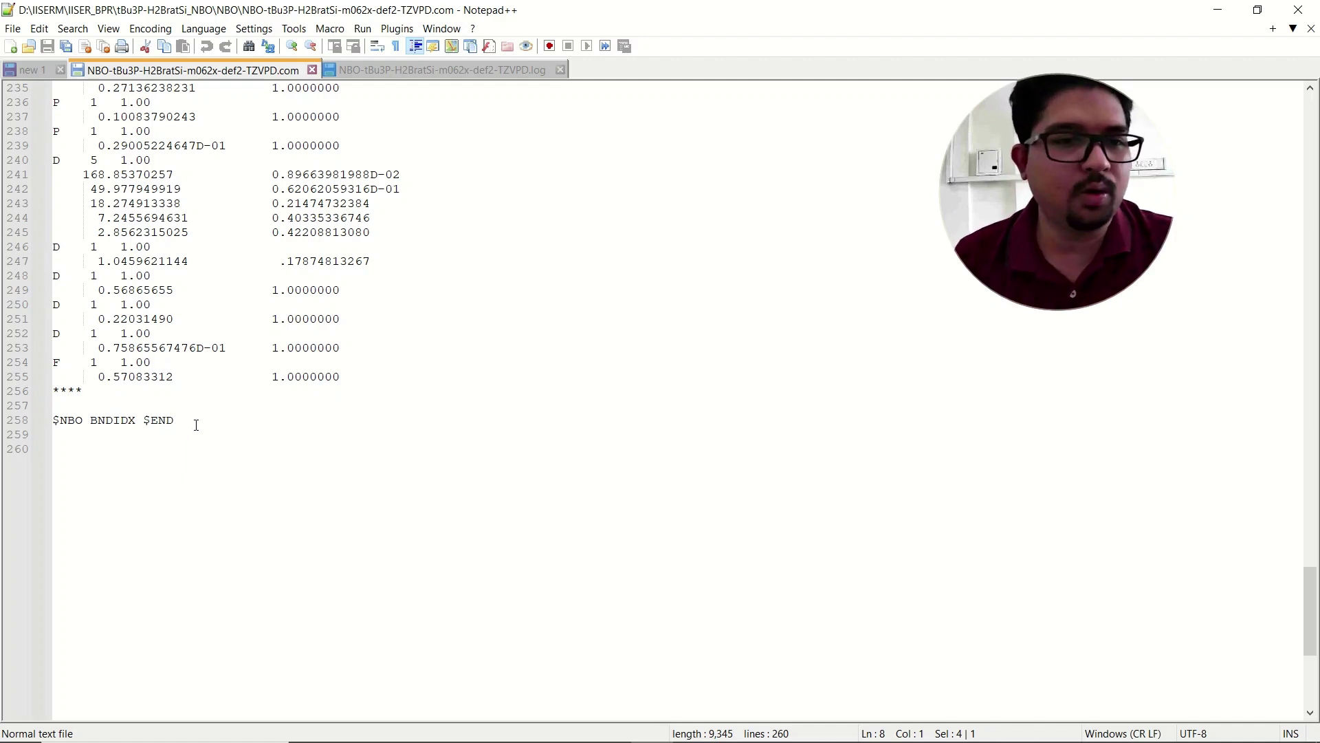
- Copy the entire contents of the .com input file into a new blank document
key(ctrl+a)
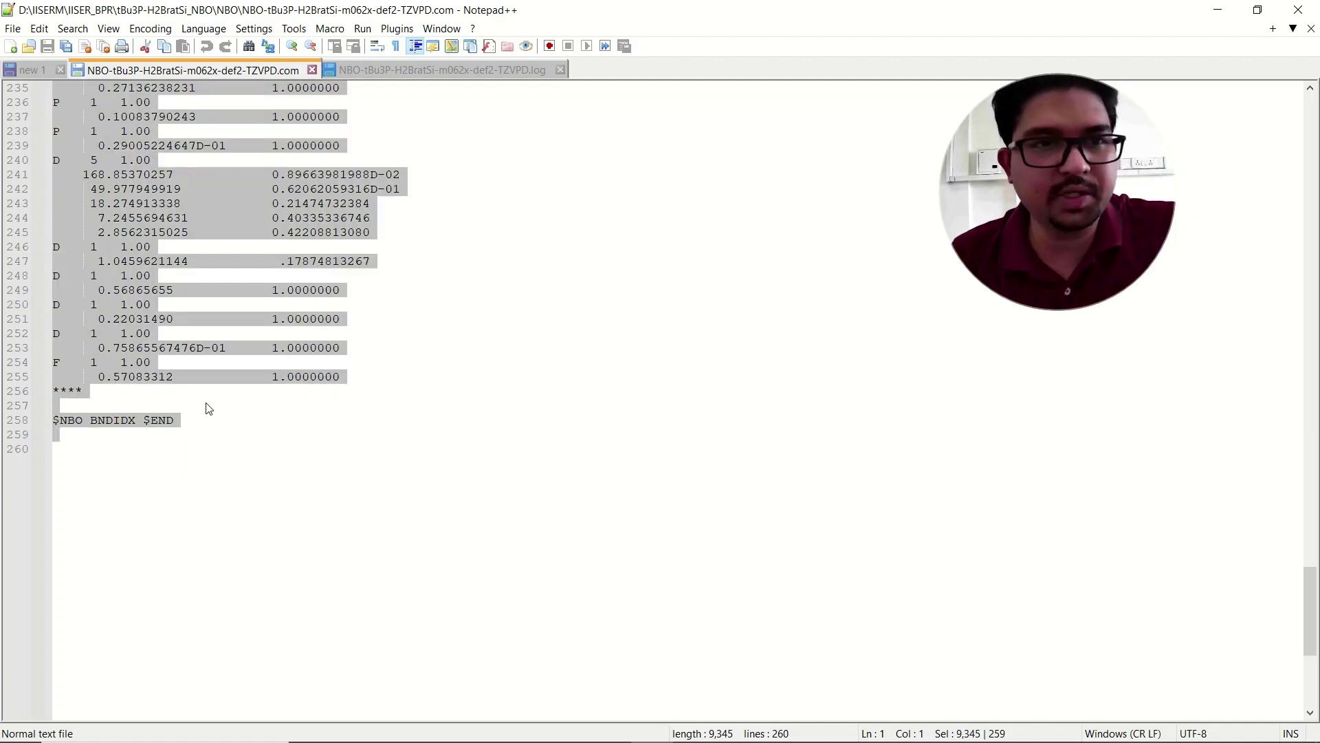
click(13, 28)
click(43, 48)
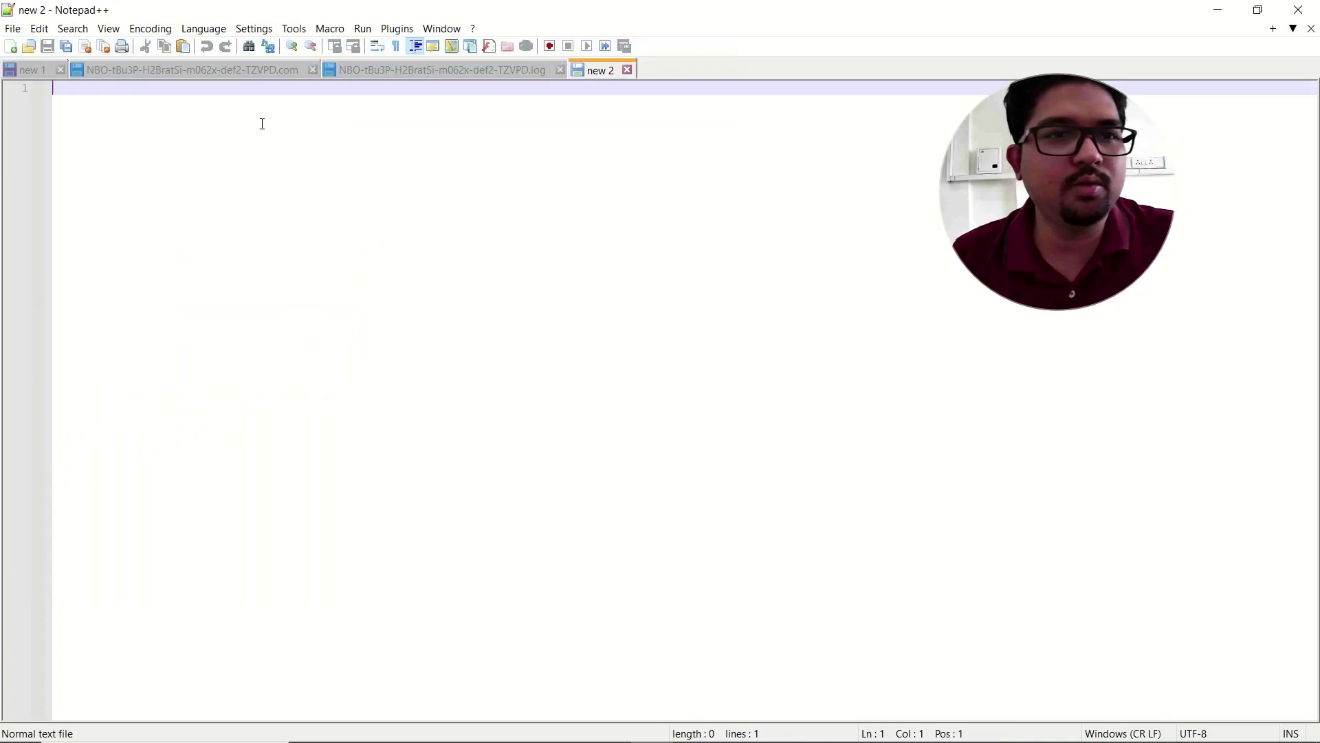
key(ctrl+v)
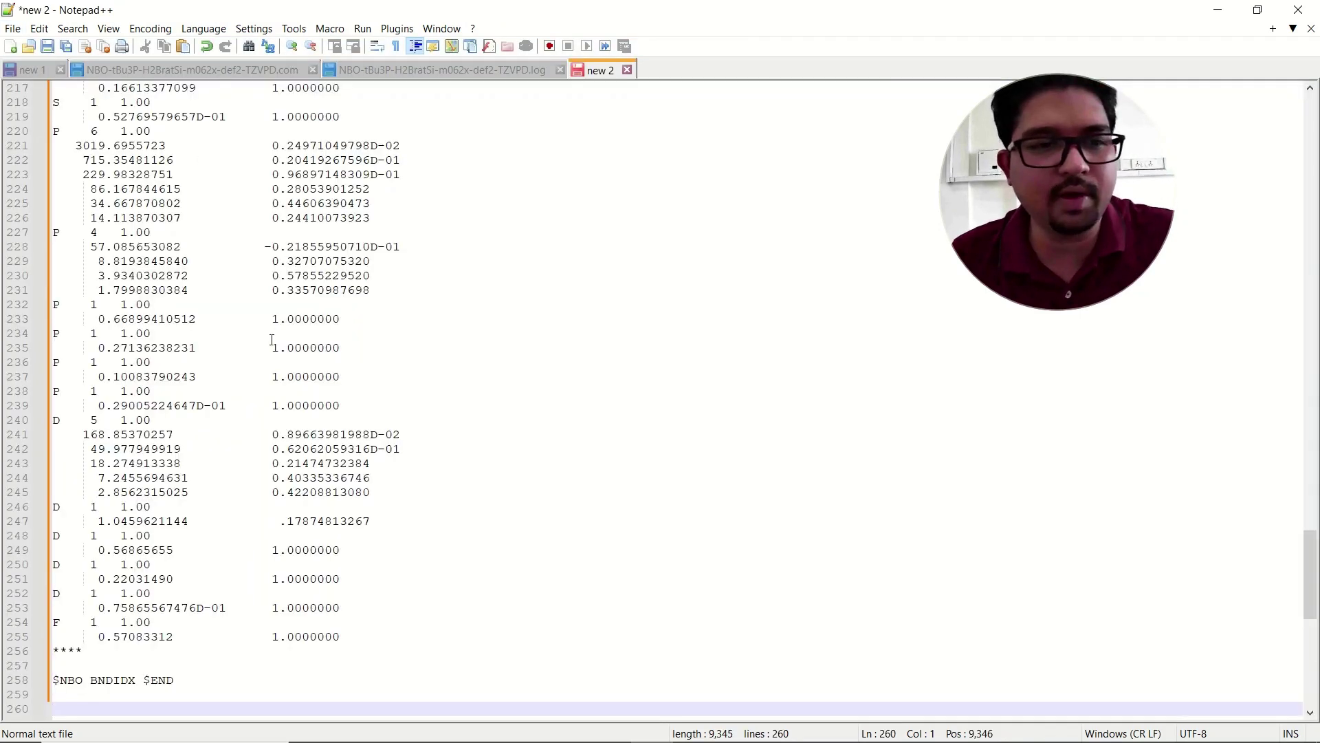
- Delete the custom basis-set block between the Br coordinate line and the $NBO line in the new document
drag(97, 472, 4, 557)
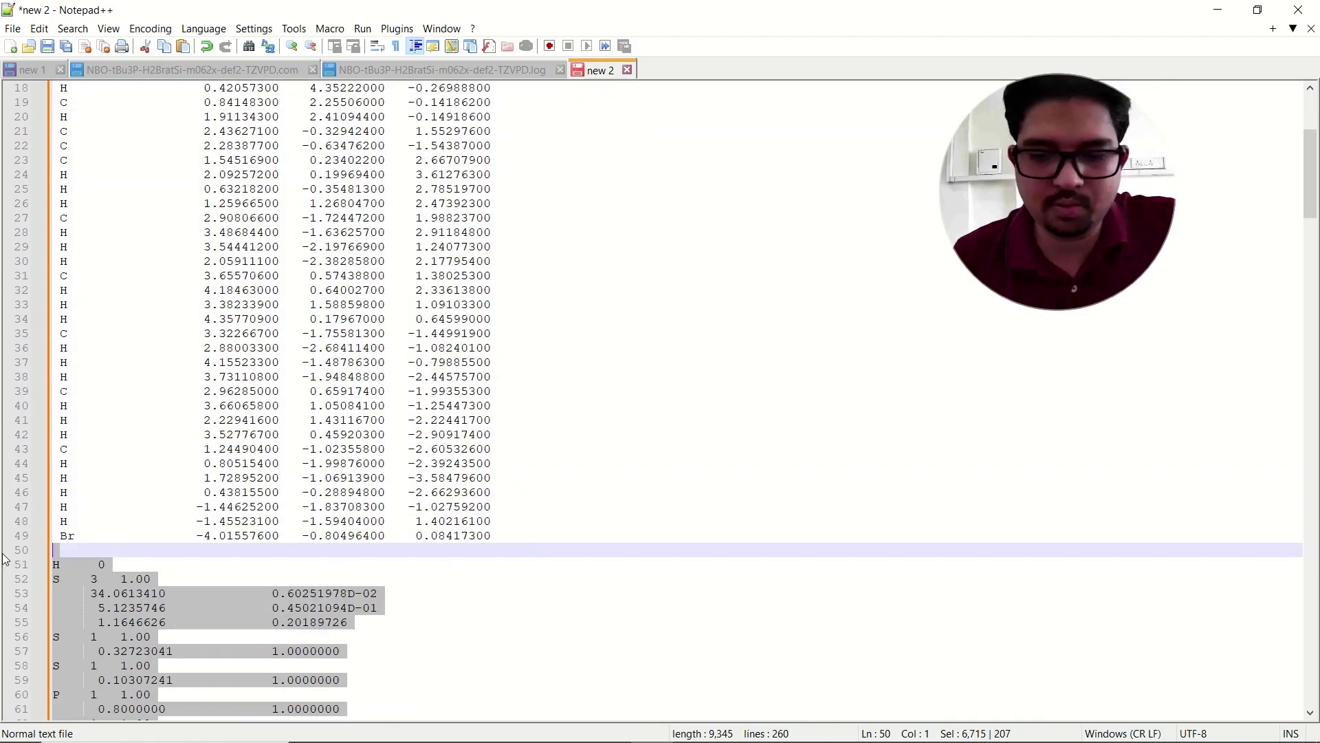
key(Delete)
key(BackSpace)
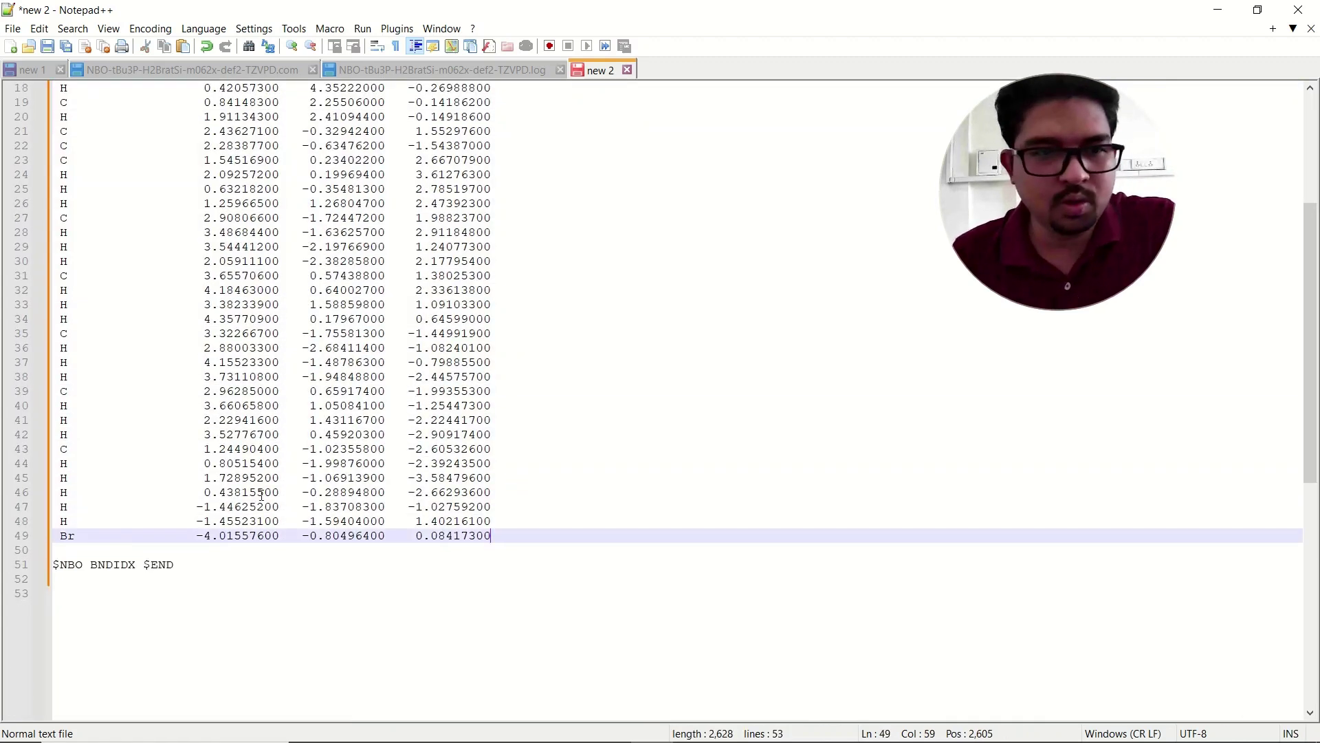
- Replace the gen keyword in the route line with the basis set 6-311G*
scroll(385, 387, up, 6)
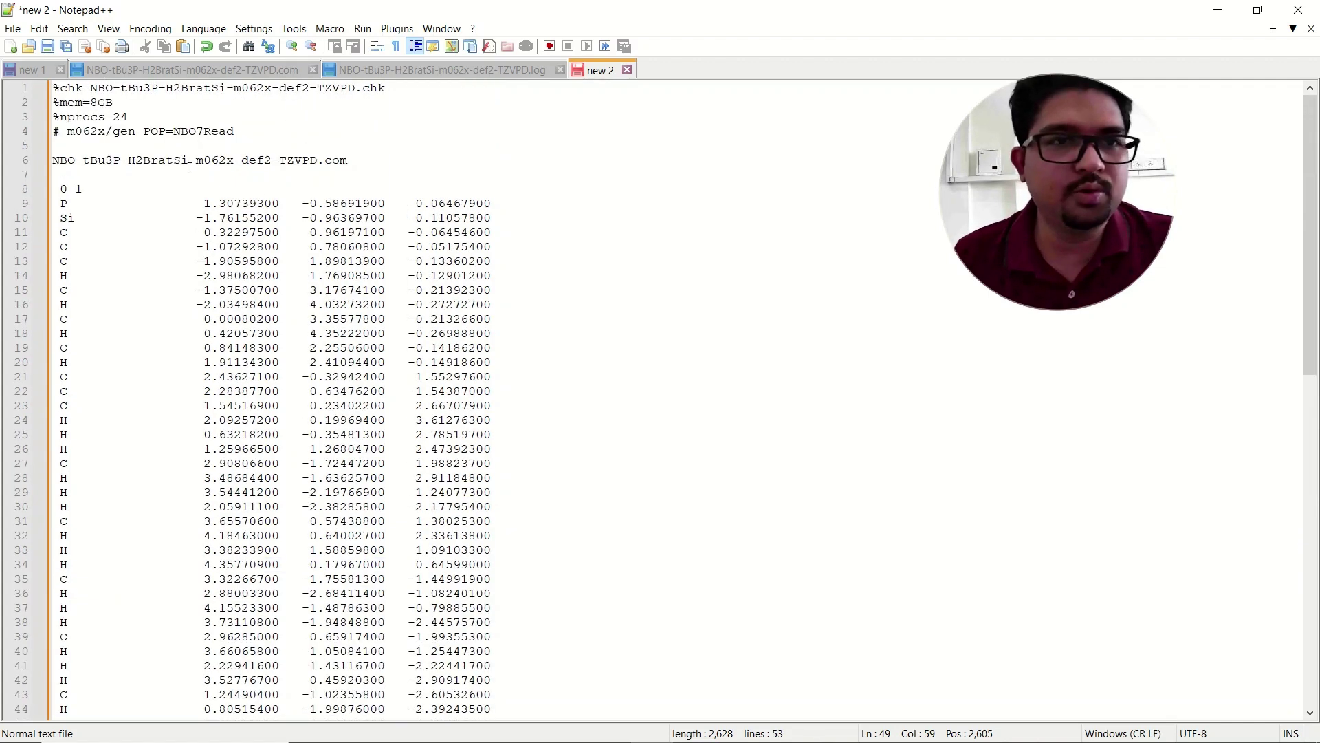
double_click(121, 133)
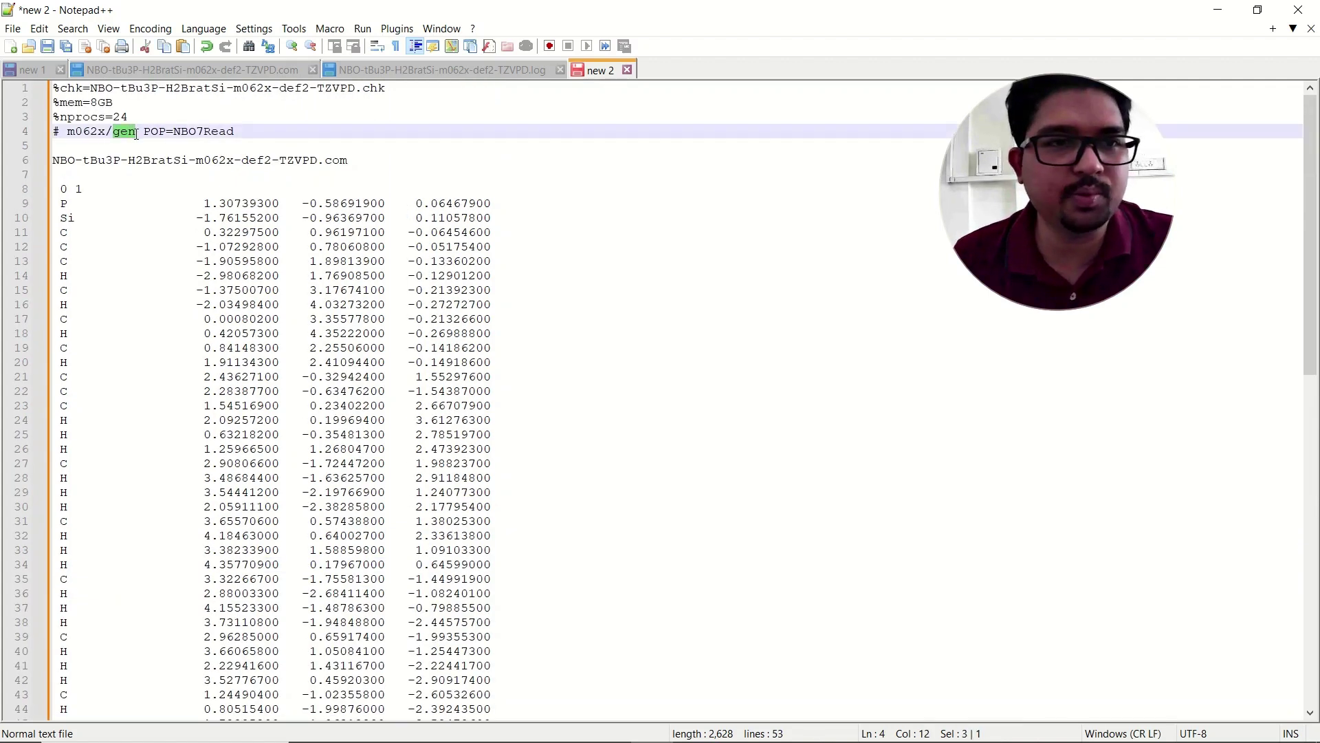
text(6-311)
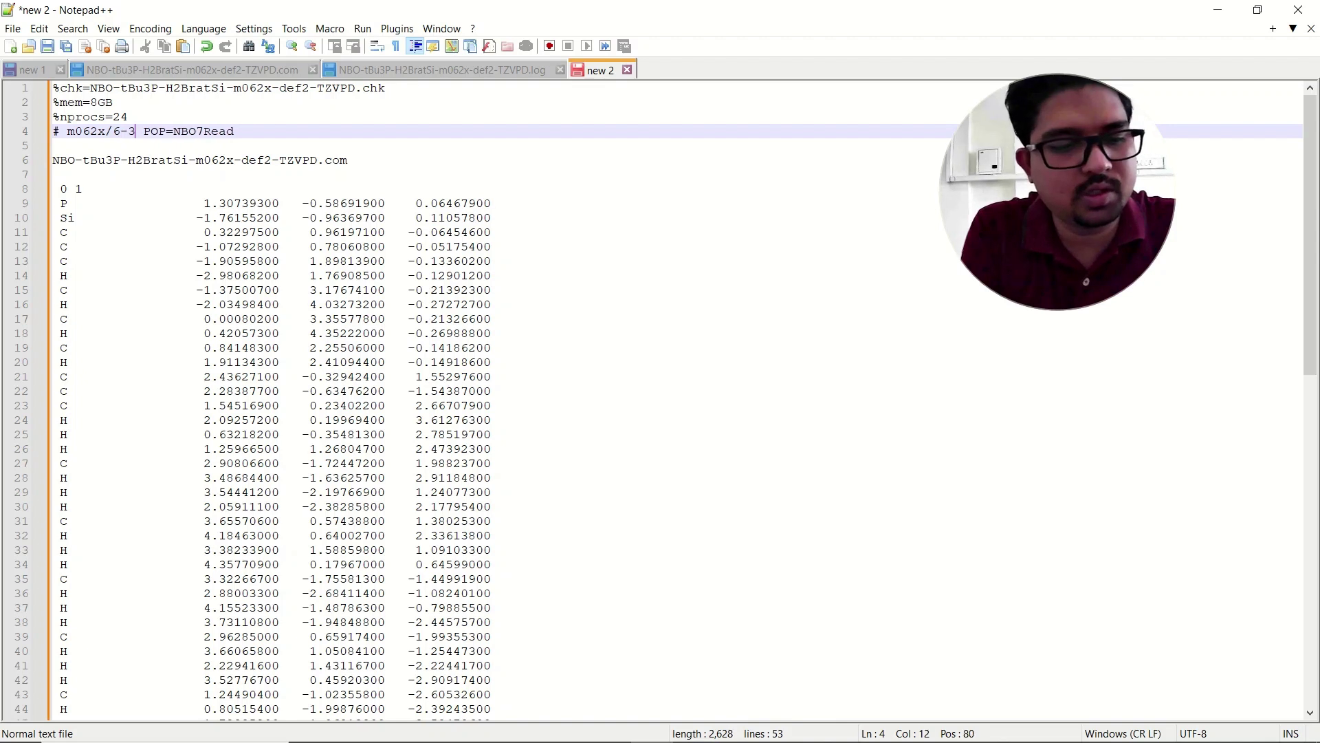
text(G)
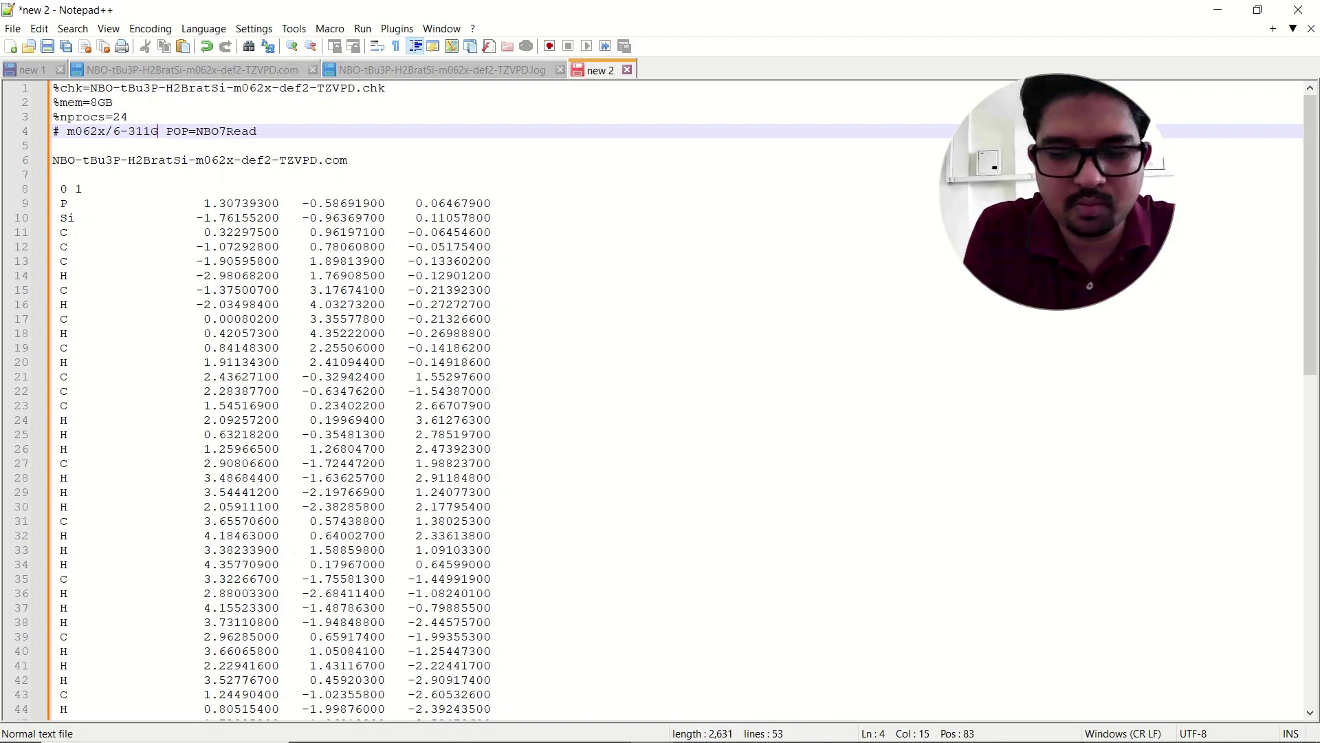
text(*)
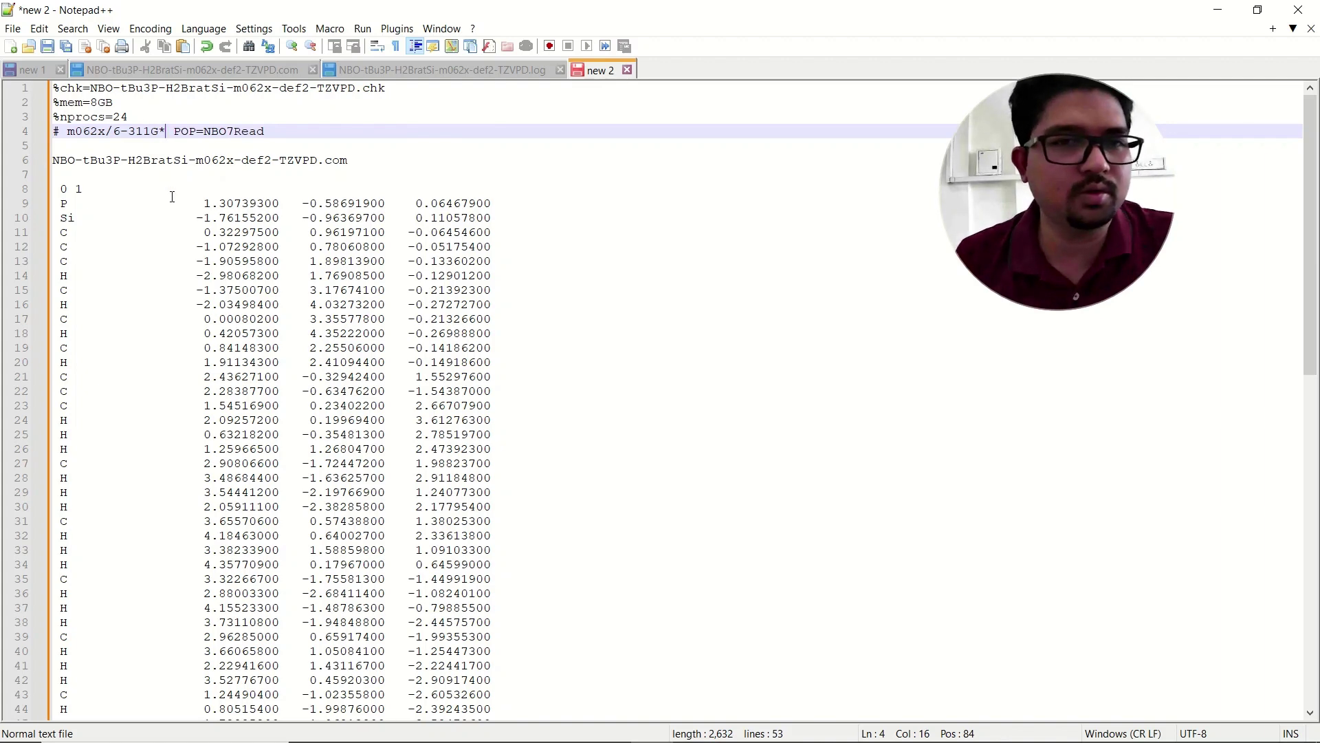
- Add an extra blank line after the $NBO BNDIDX $END line at the end of the new input
scroll(177, 200, down, 1)
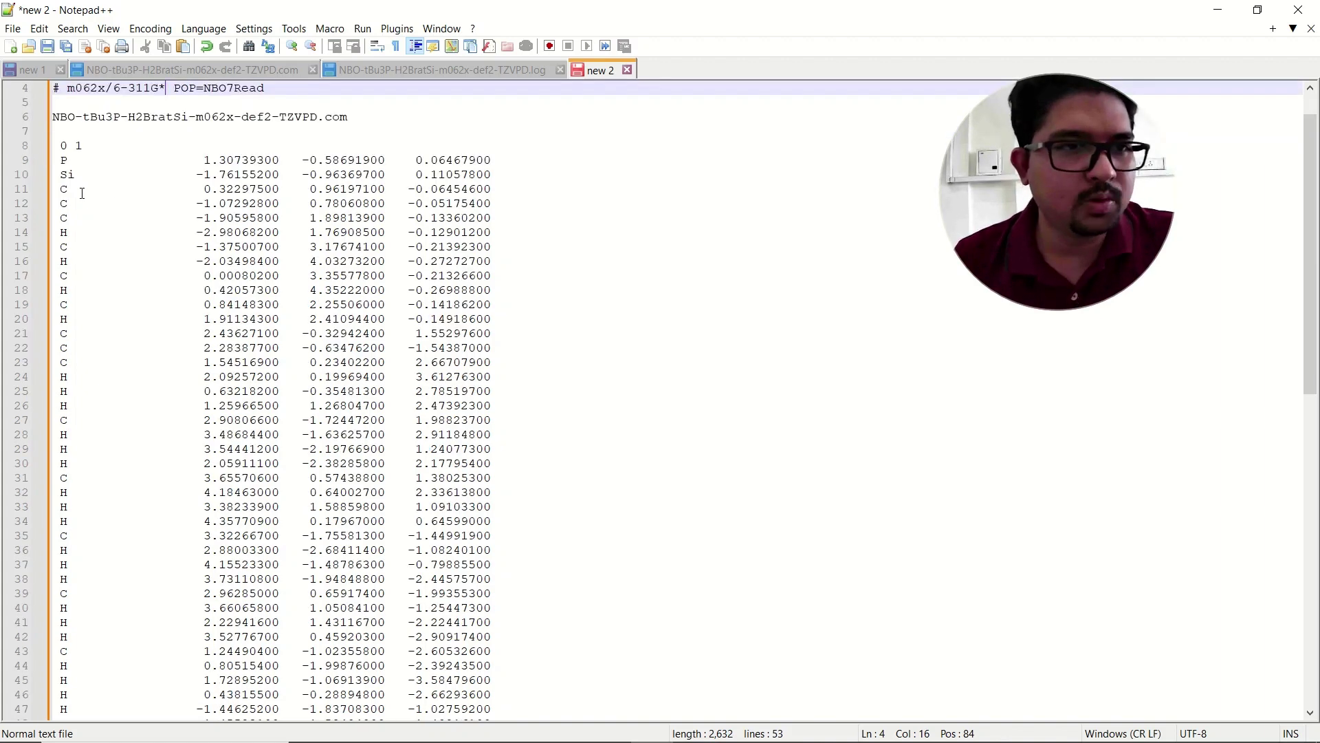
scroll(346, 335, down, 7)
scroll(346, 335, down, 2)
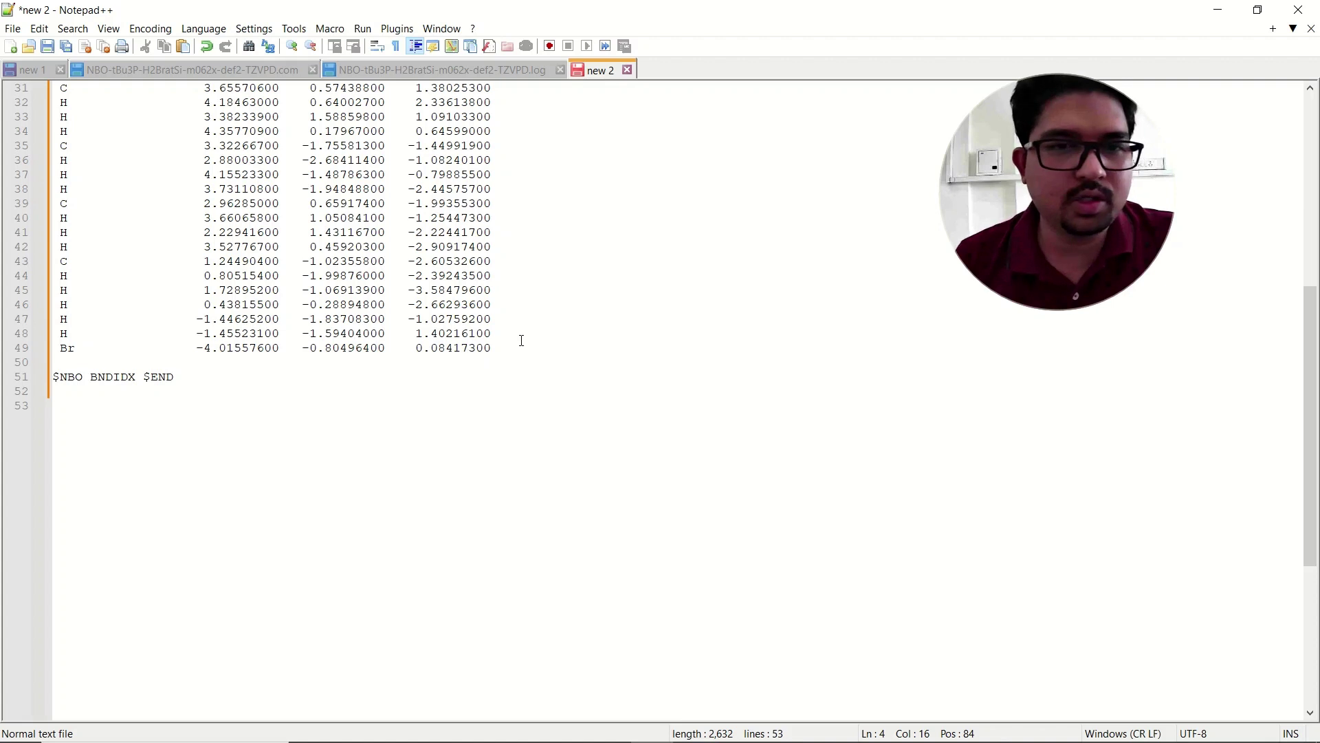
mouse_move(72, 362)
mouse_down()
mouse_move(176, 378)
mouse_move(215, 368)
mouse_move(55, 379)
mouse_up()
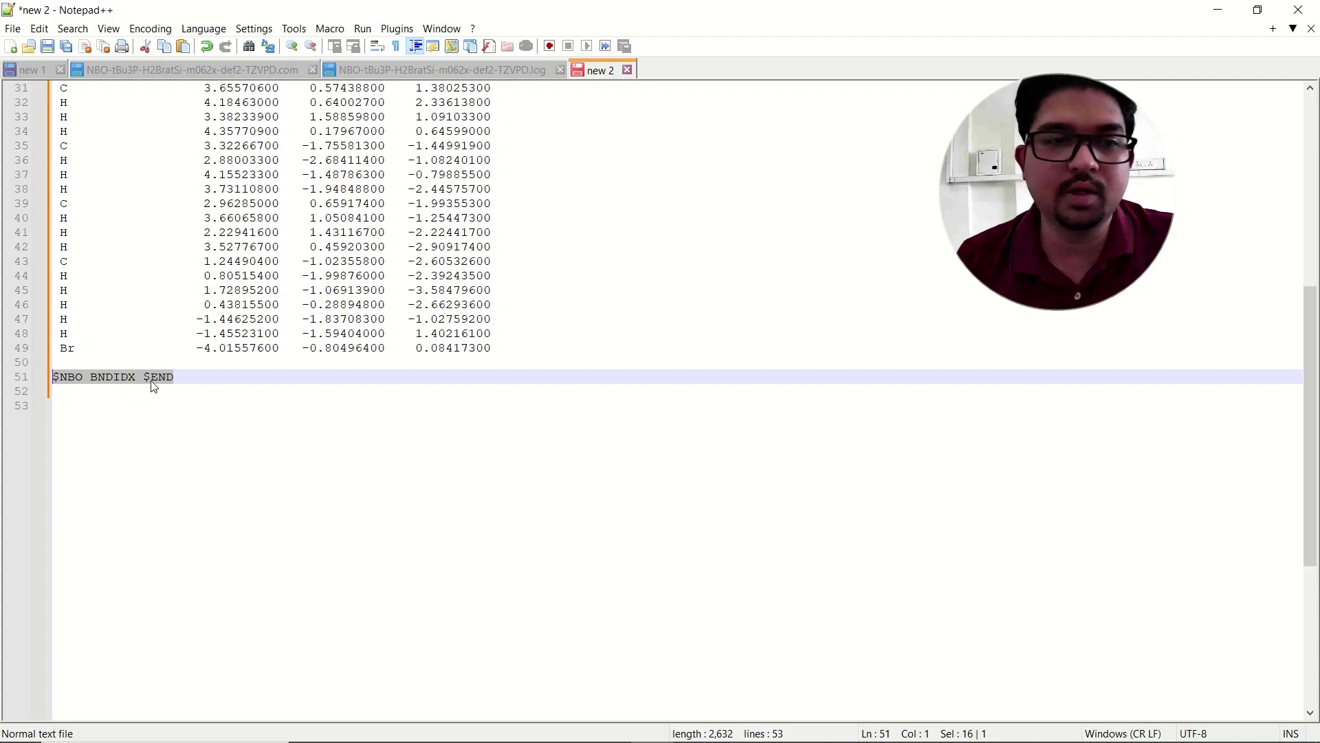
click(200, 379)
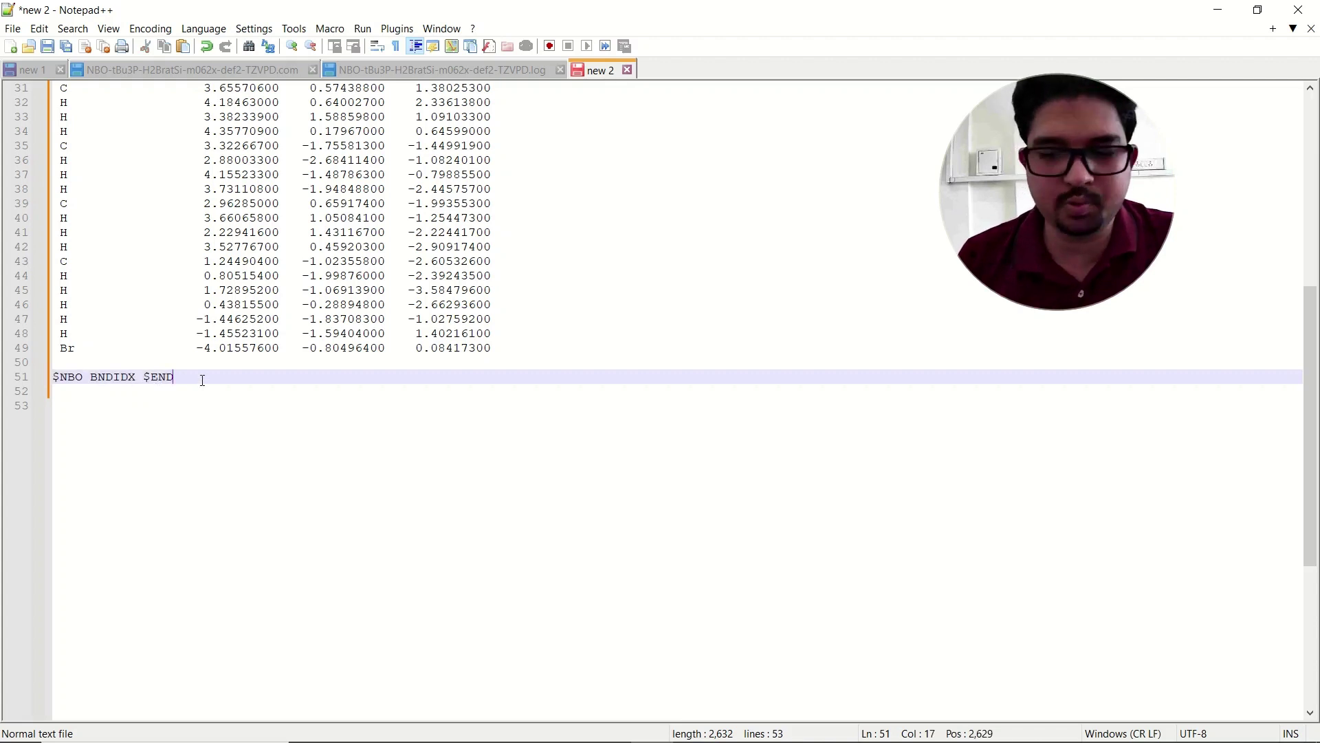
key(Return)
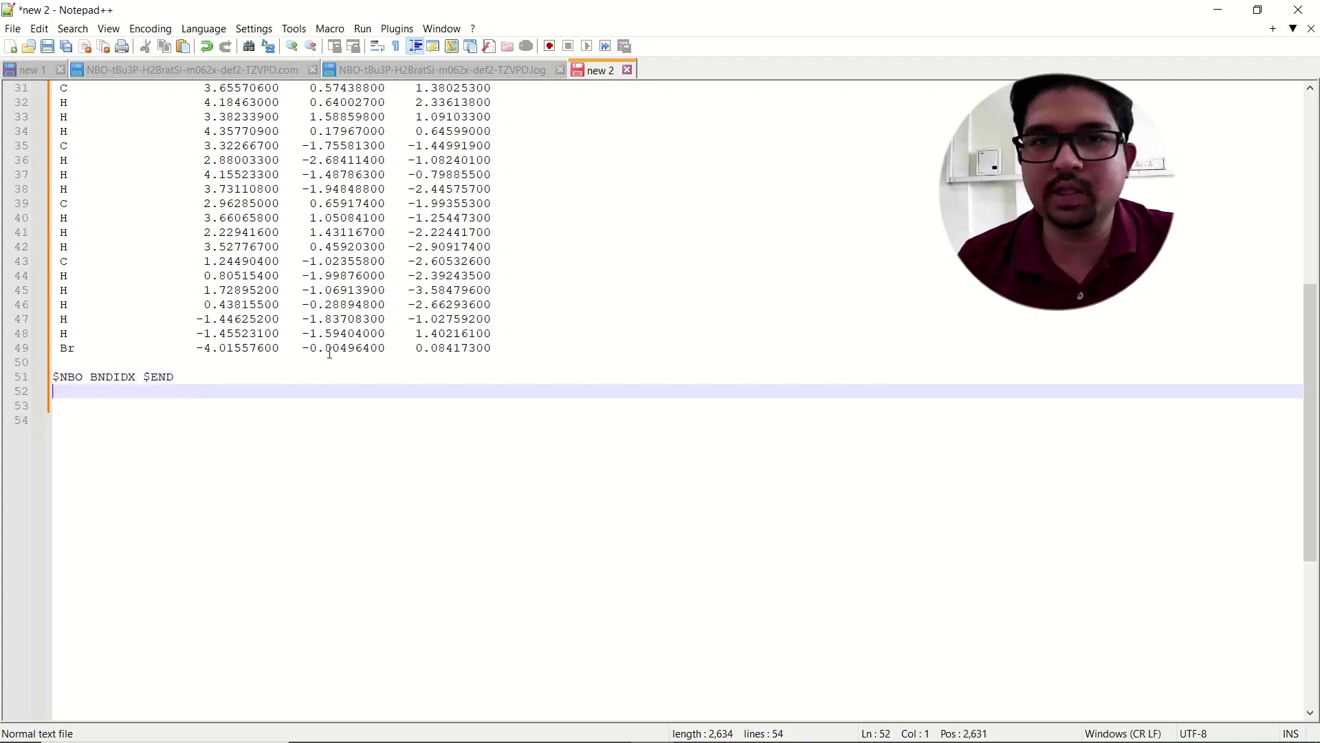
scroll(330, 353, up, 1)
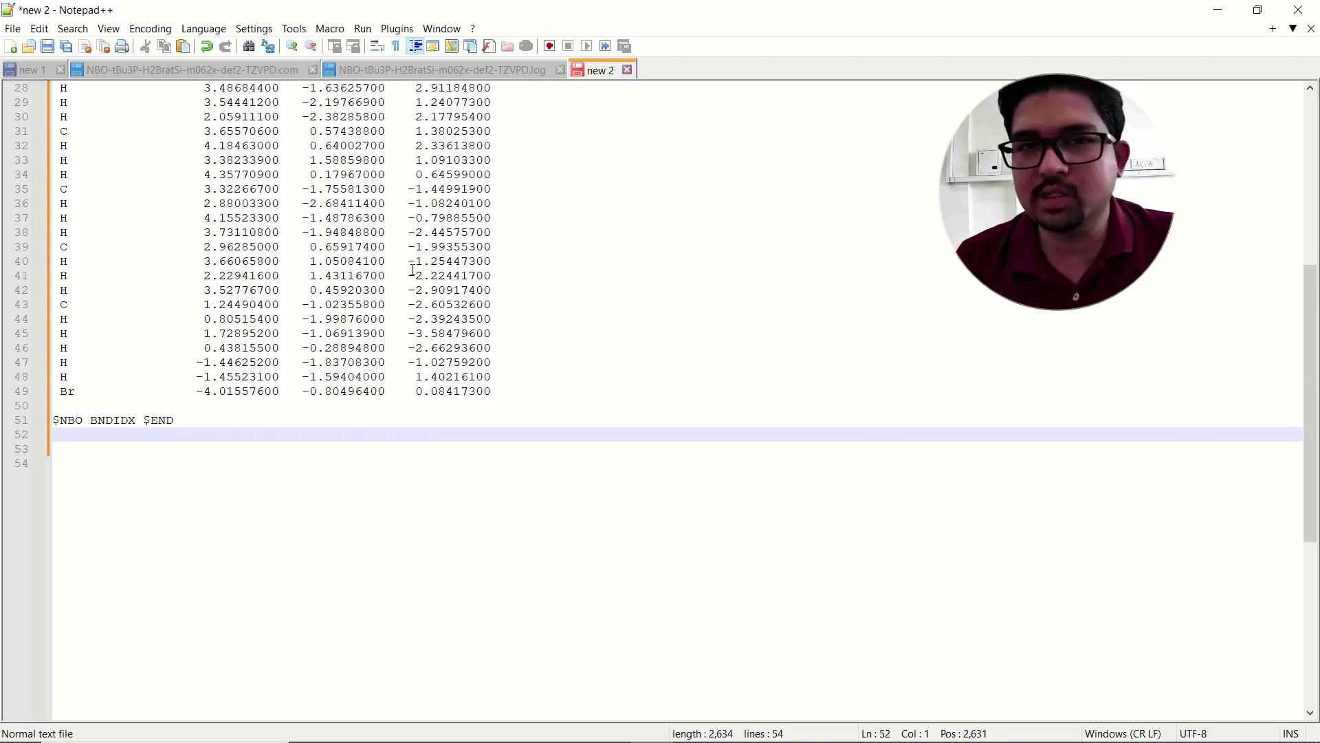
scroll(385, 253, up, 9)
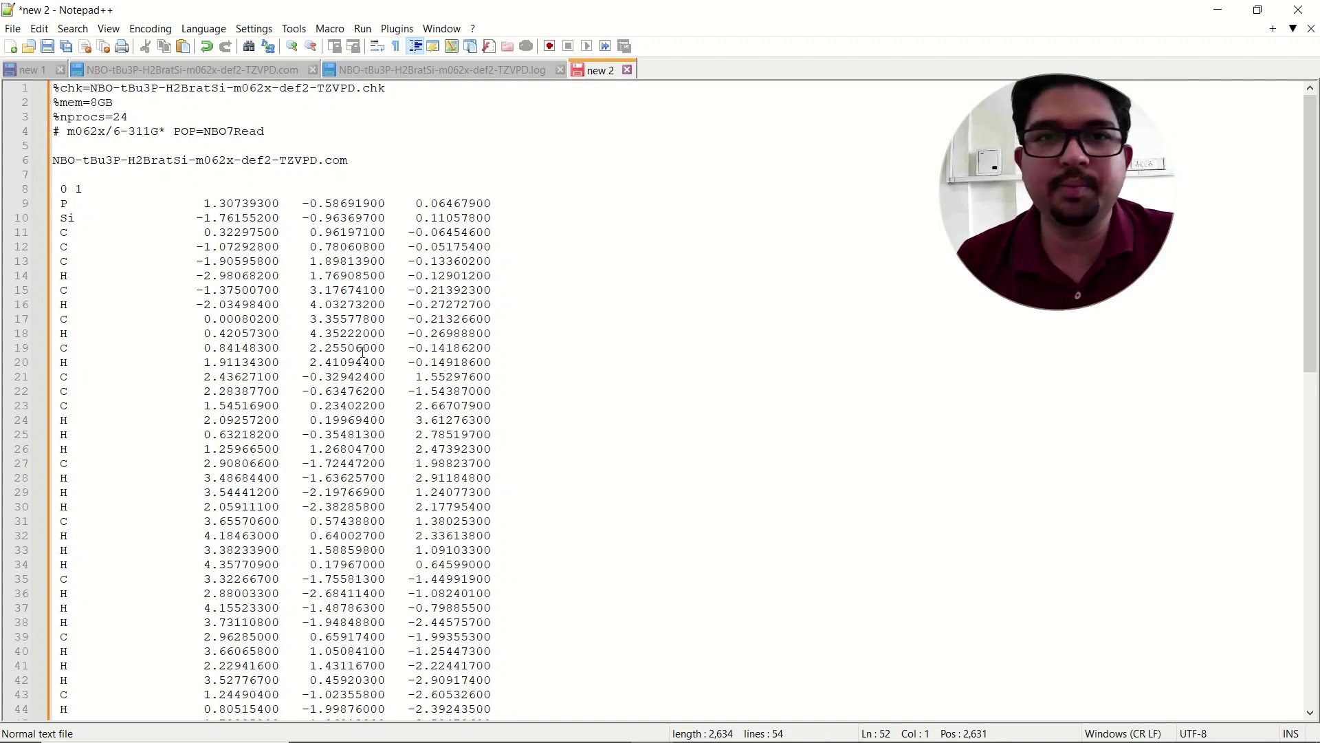
- Open NBO-tBu3P-H2BratSi-m062x-def2-TZVPD.log in Notepad++ and highlight the heading "Wiberg bond index matrix in the NAO basis"
click(466, 75)
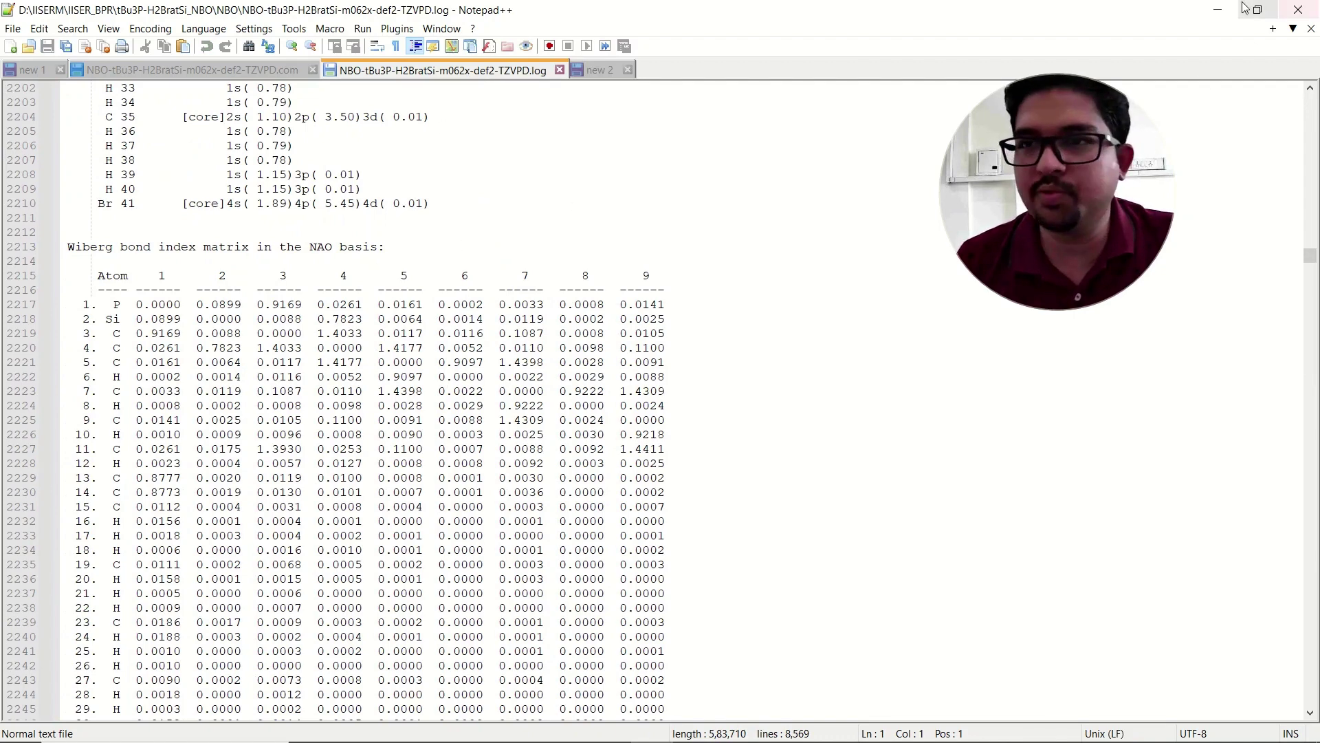
click(1218, 10)
click(390, 131)
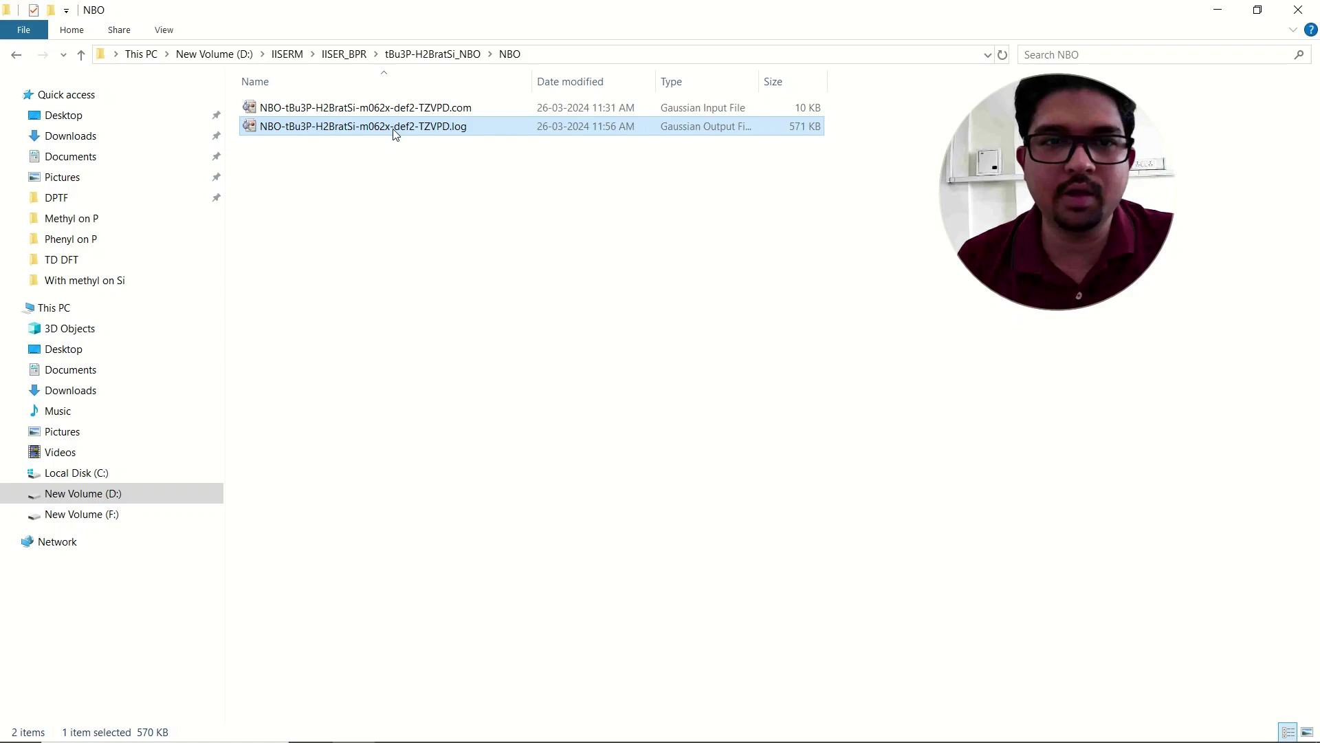
right_click(393, 129)
click(523, 426)
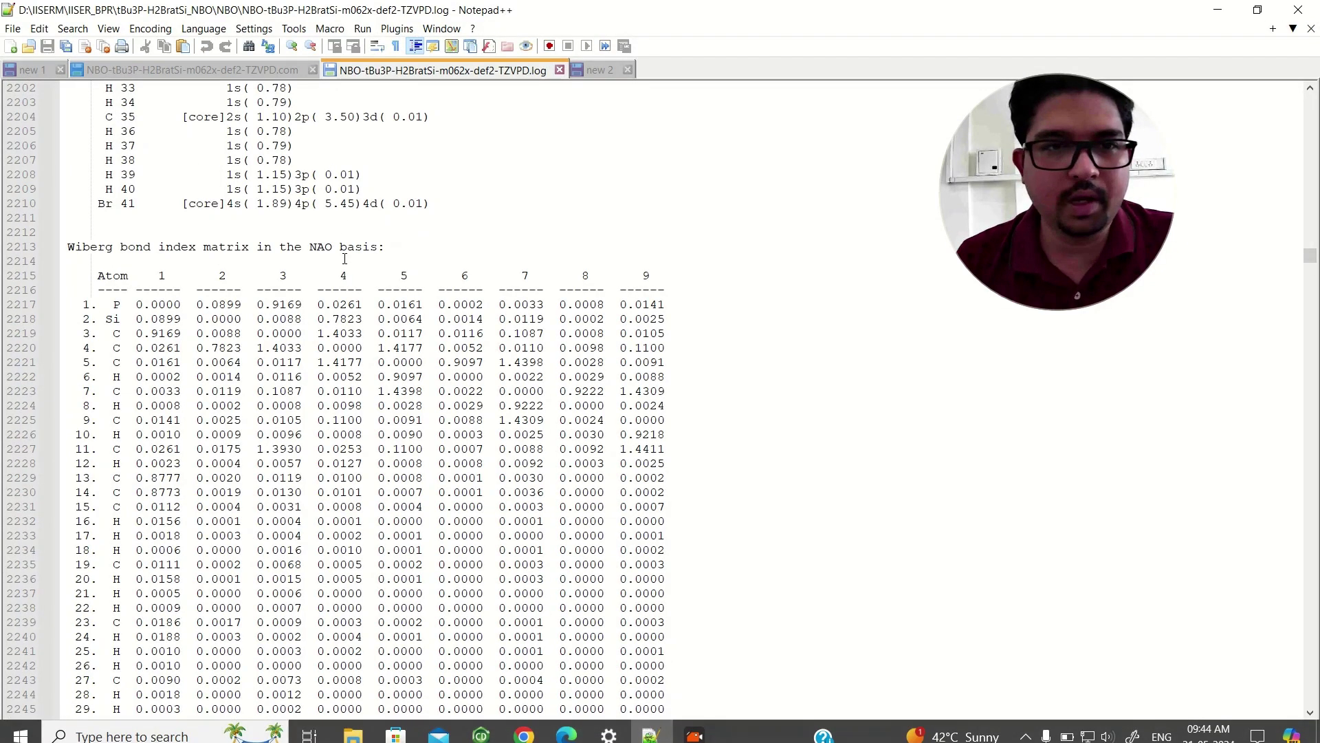
drag(70, 244, 379, 246)
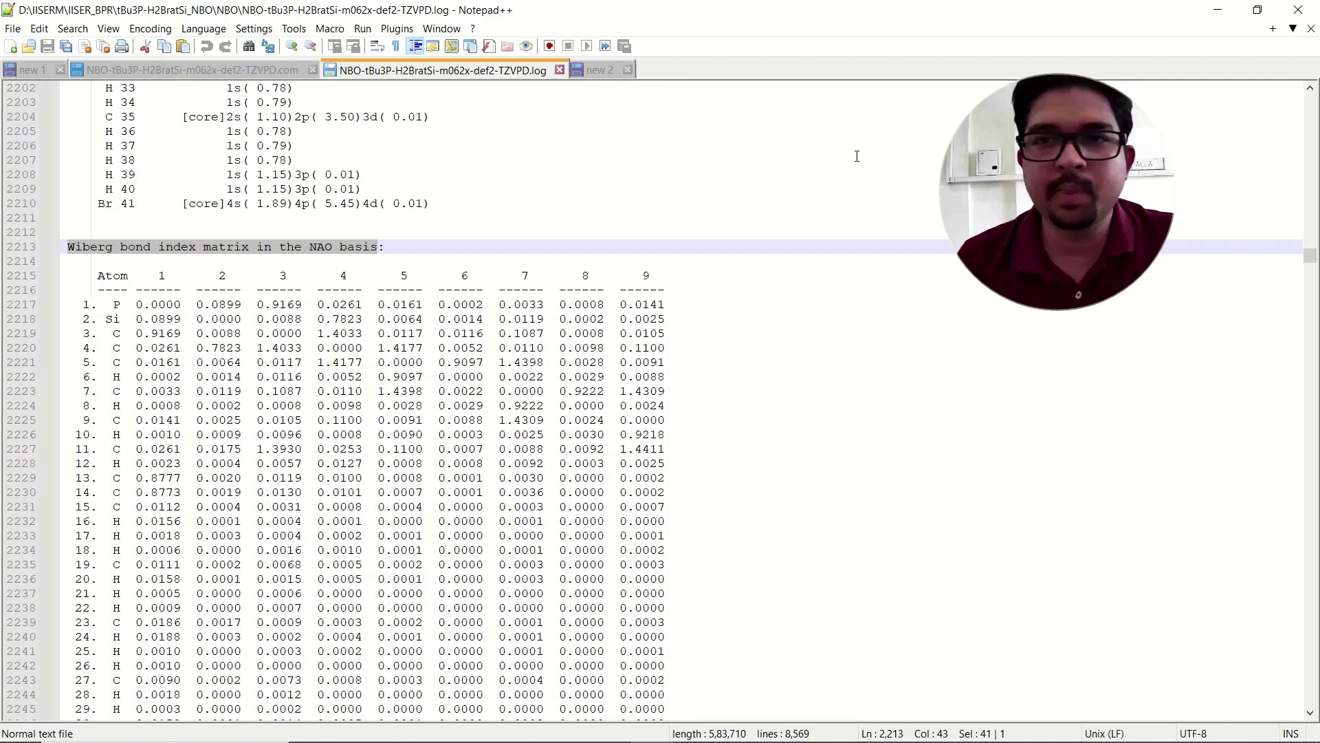
- Open NBO-tBu3P-H2BratSi-m062x-def2-TZVPD.log in GaussView and place the molecule window beside the bond index matrix
click(354, 727)
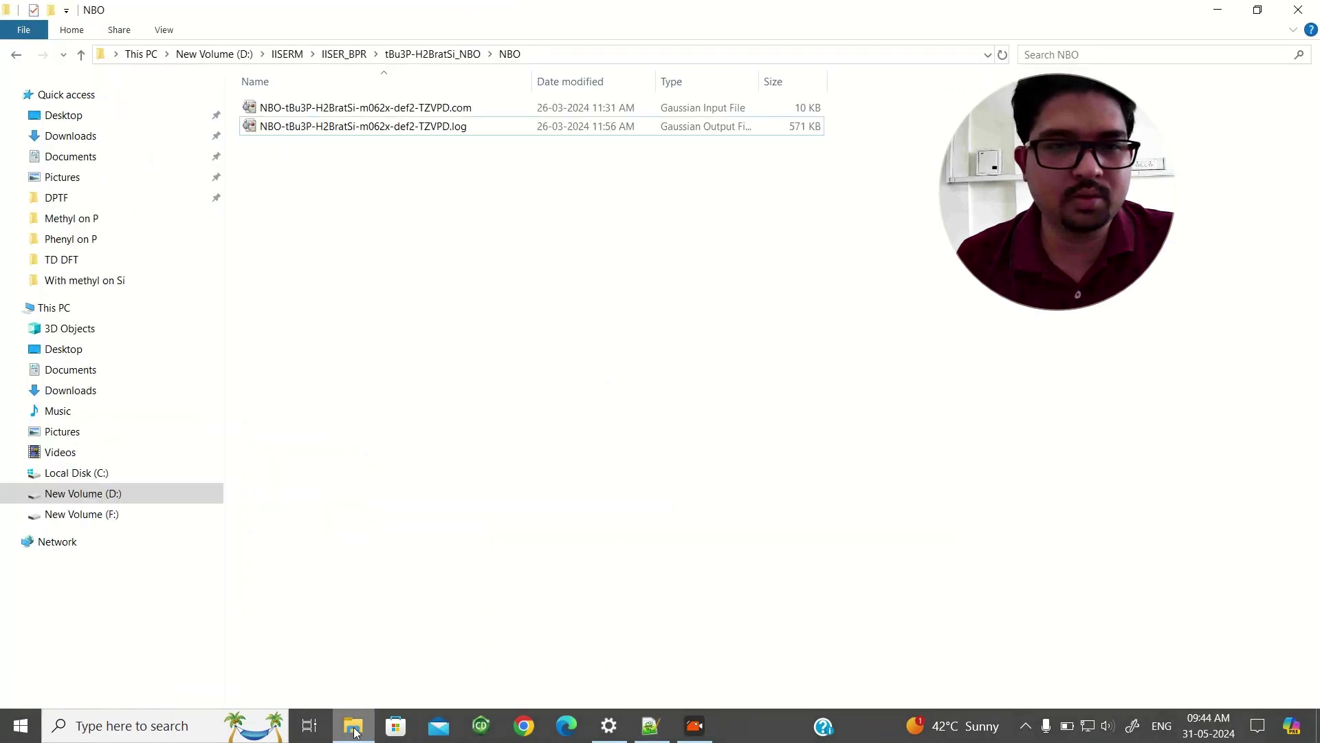
double_click(462, 128)
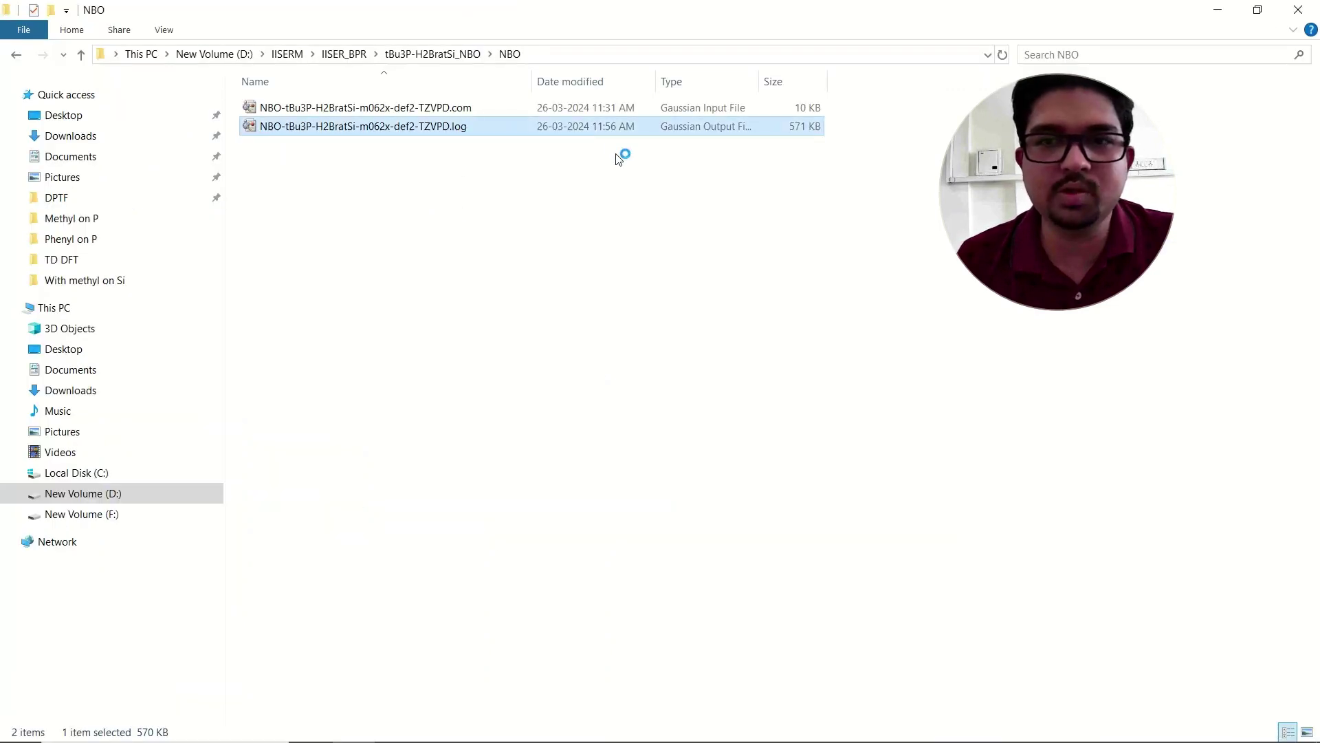
click(1217, 10)
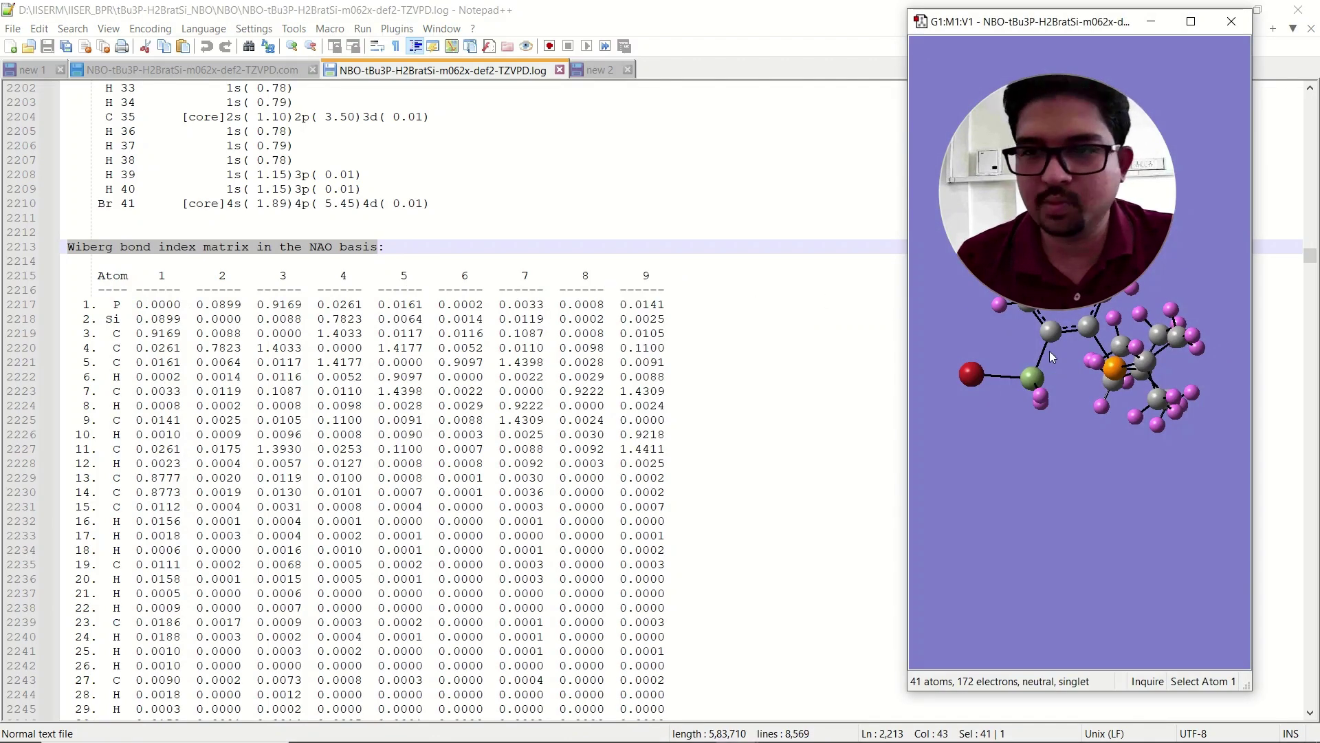
drag(1005, 33, 779, 24)
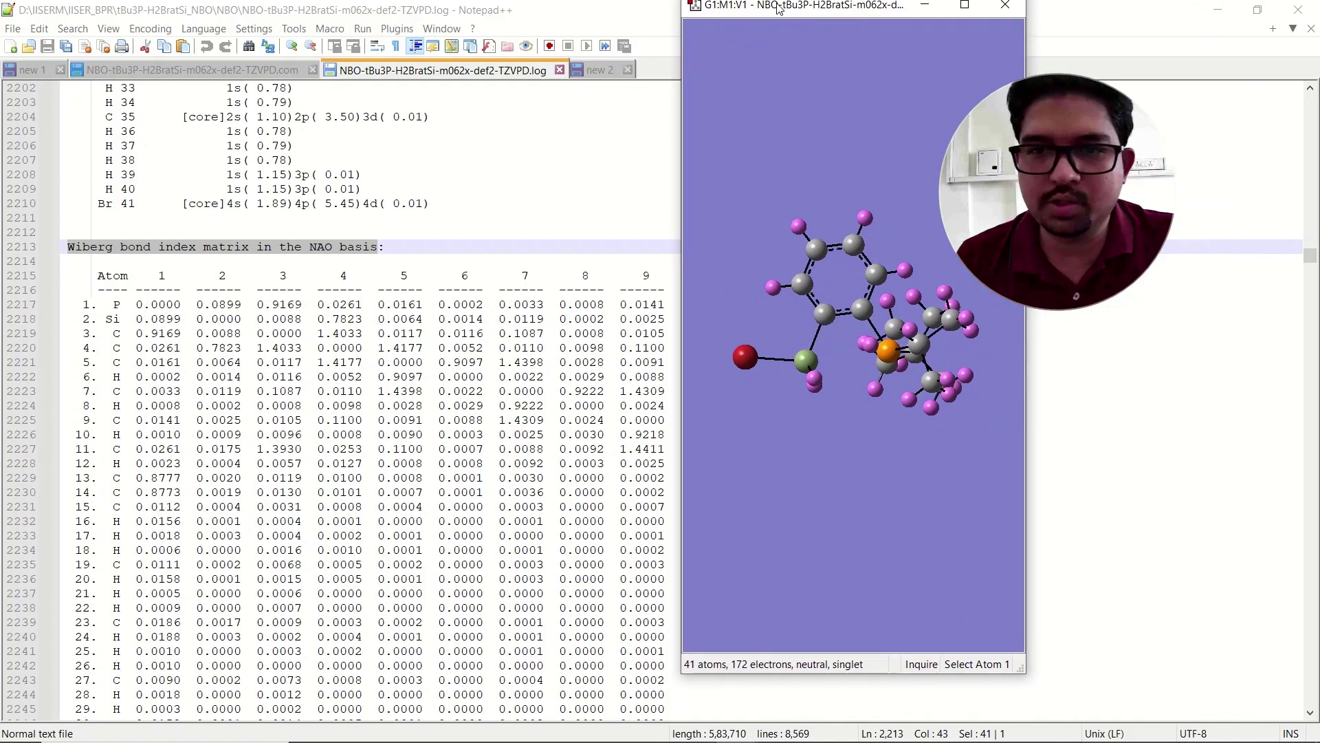
mouse_move(828, 363)
mouse_down()
mouse_move(820, 290)
mouse_move(851, 368)
mouse_up()
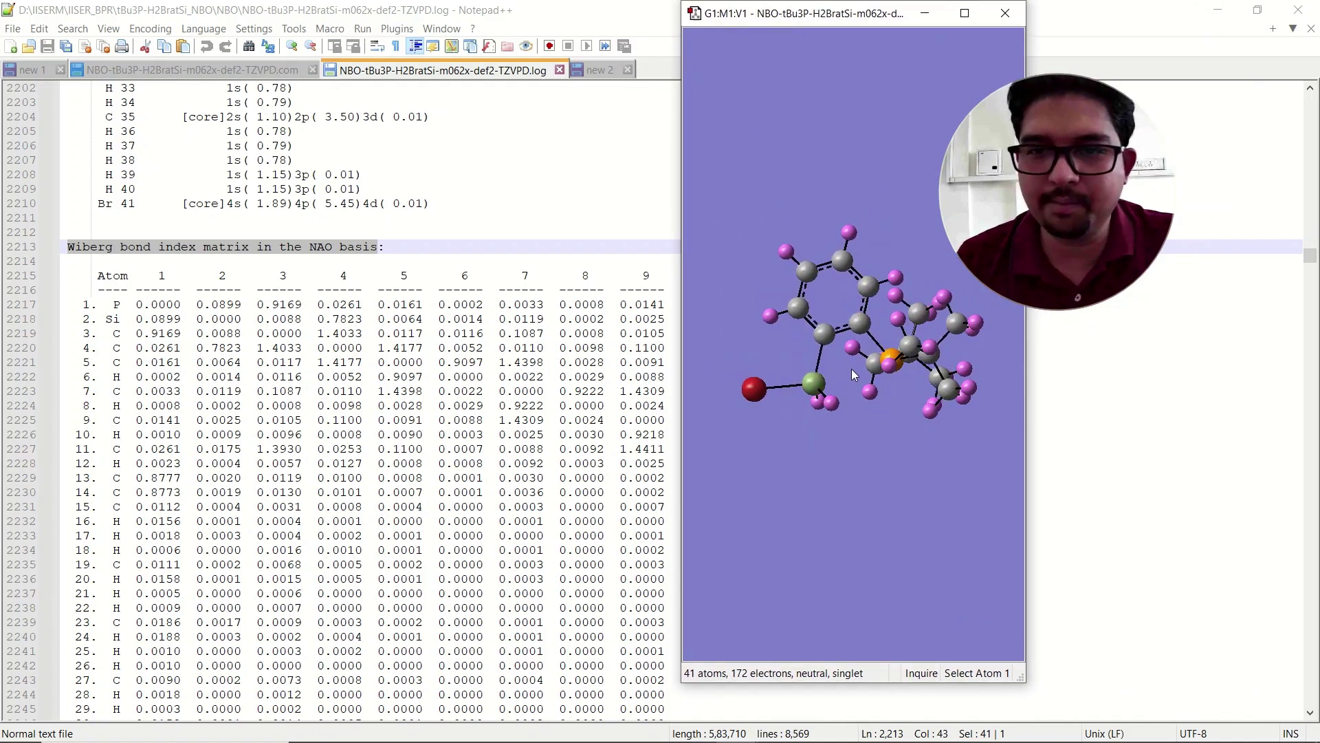
- Show the atom number labels on the molecule in GaussView
right_click(769, 127)
mouse_move(812, 204)
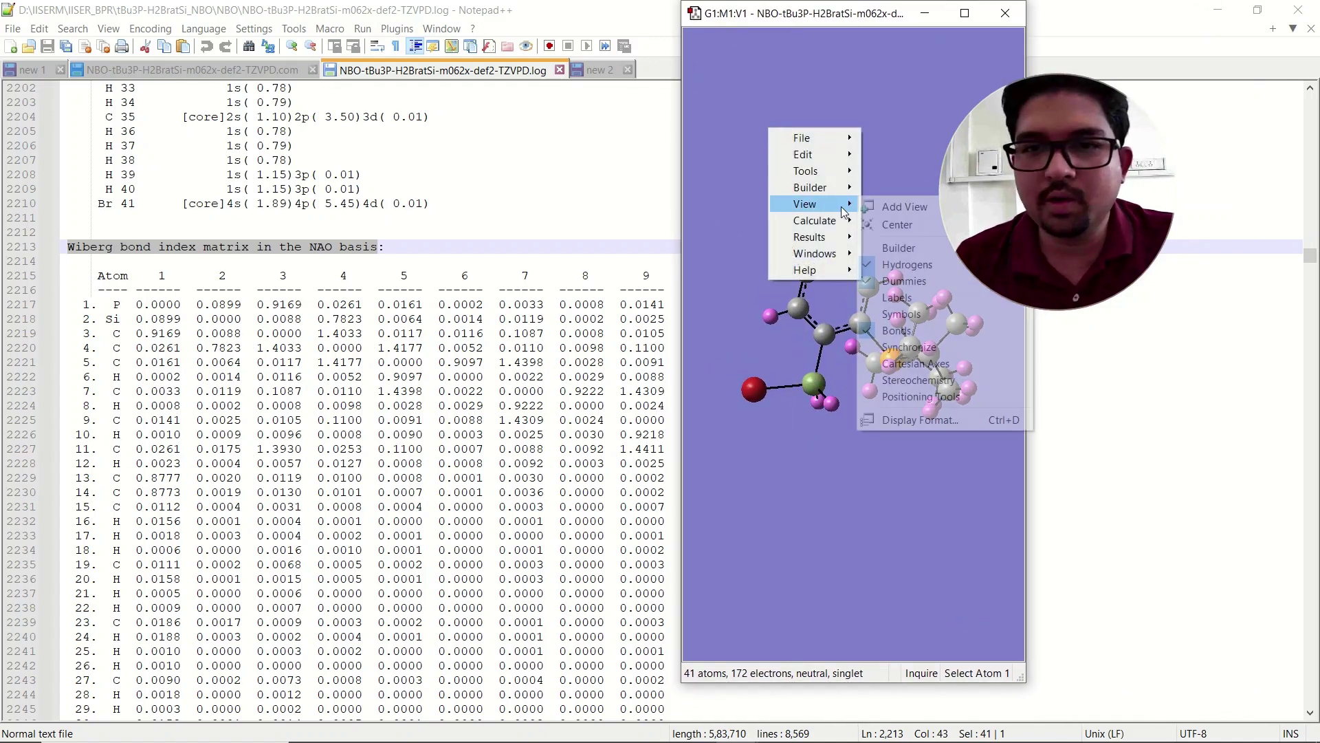
click(872, 300)
drag(872, 300, 839, 298)
scroll(839, 299, up, 2)
mouse_move(857, 348)
mouse_down()
mouse_move(836, 300)
mouse_move(868, 352)
mouse_up()
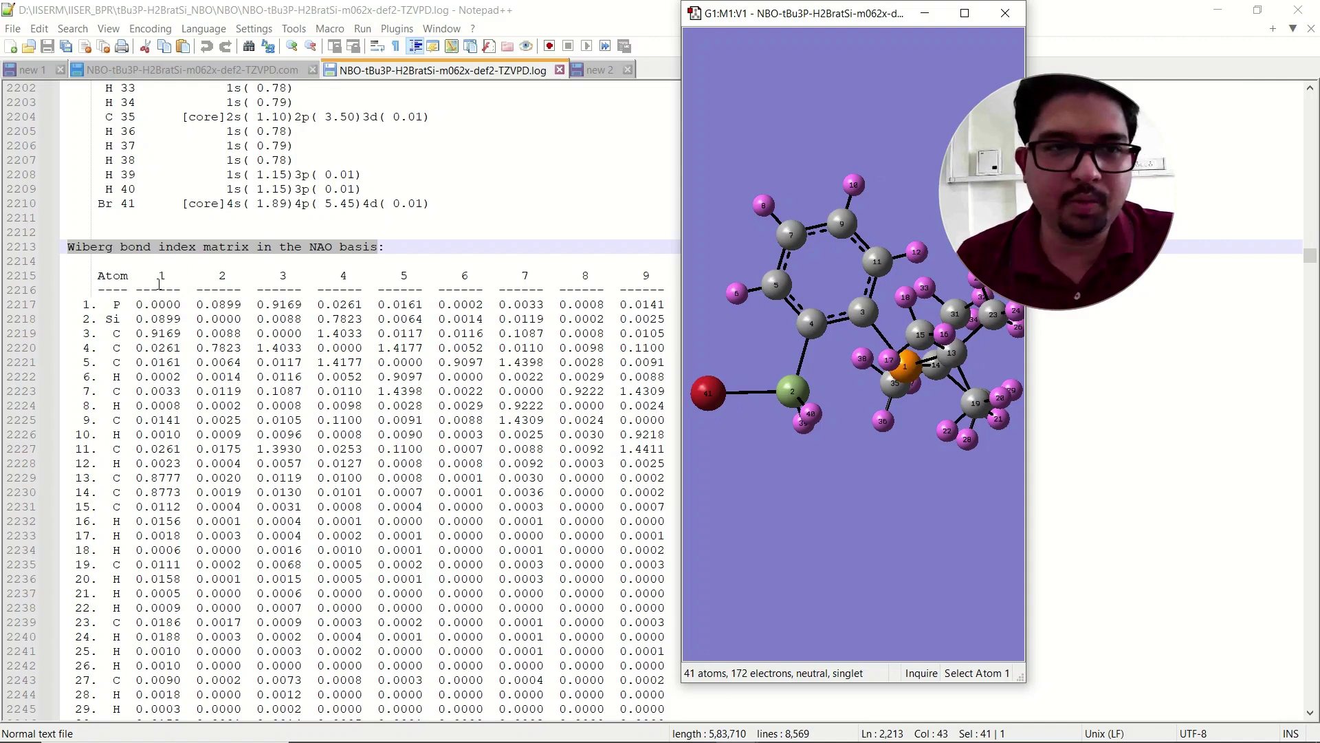
- Select atoms Si 2 and P 1 in the model, highlight their Wiberg index in the matrix, and clear the atom selection
drag(844, 397, 876, 389)
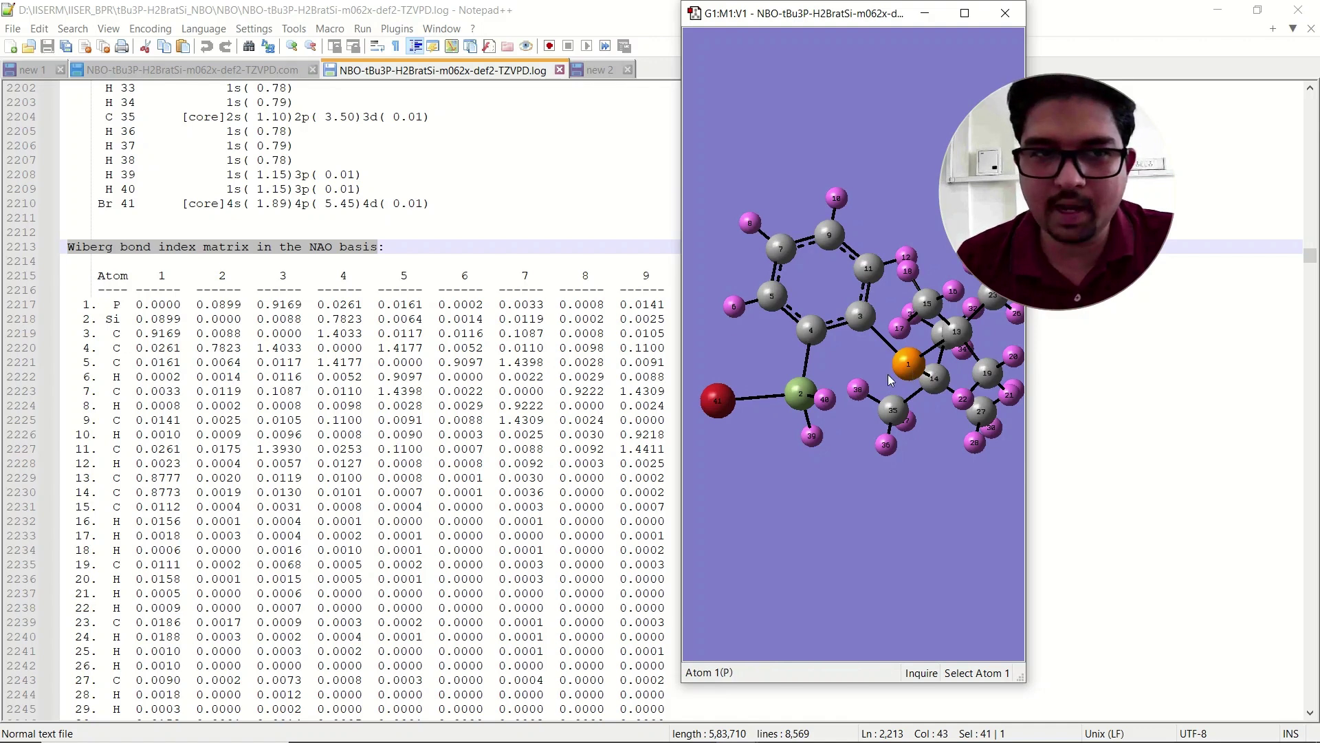
drag(881, 353, 852, 361)
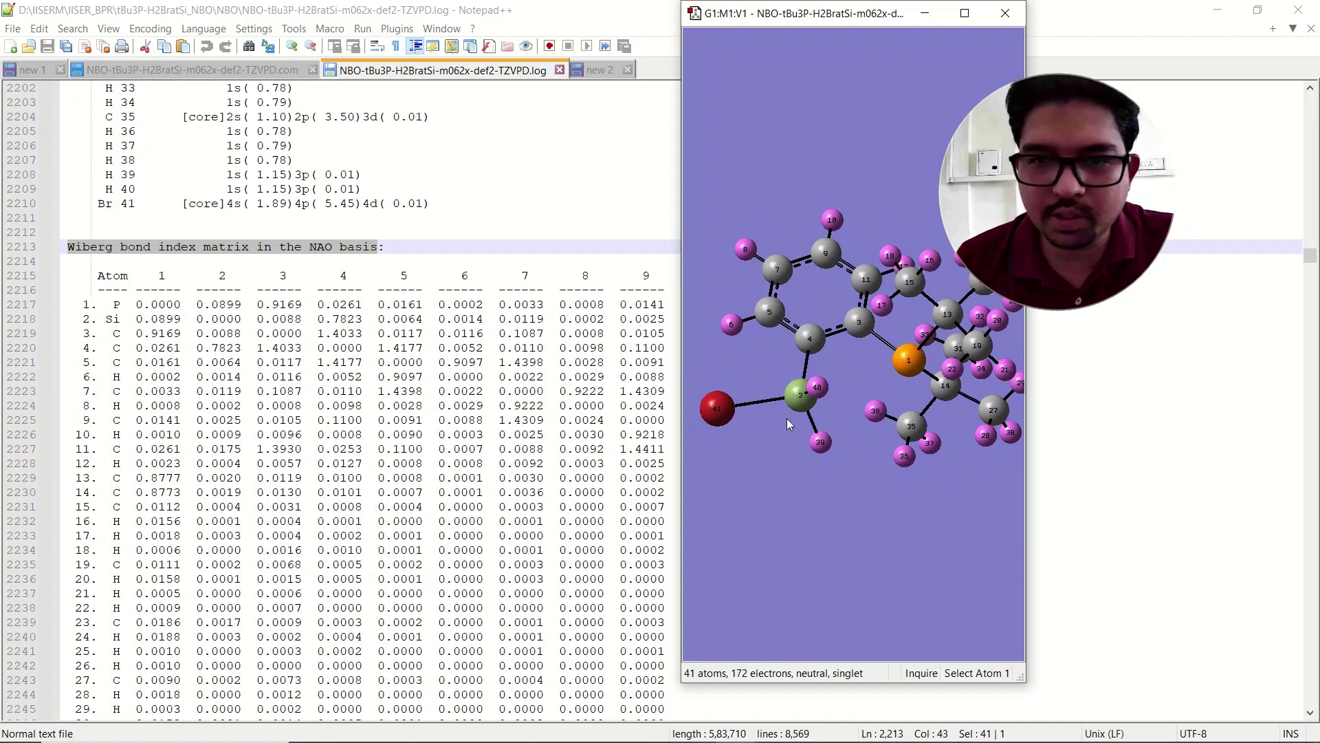
click(797, 397)
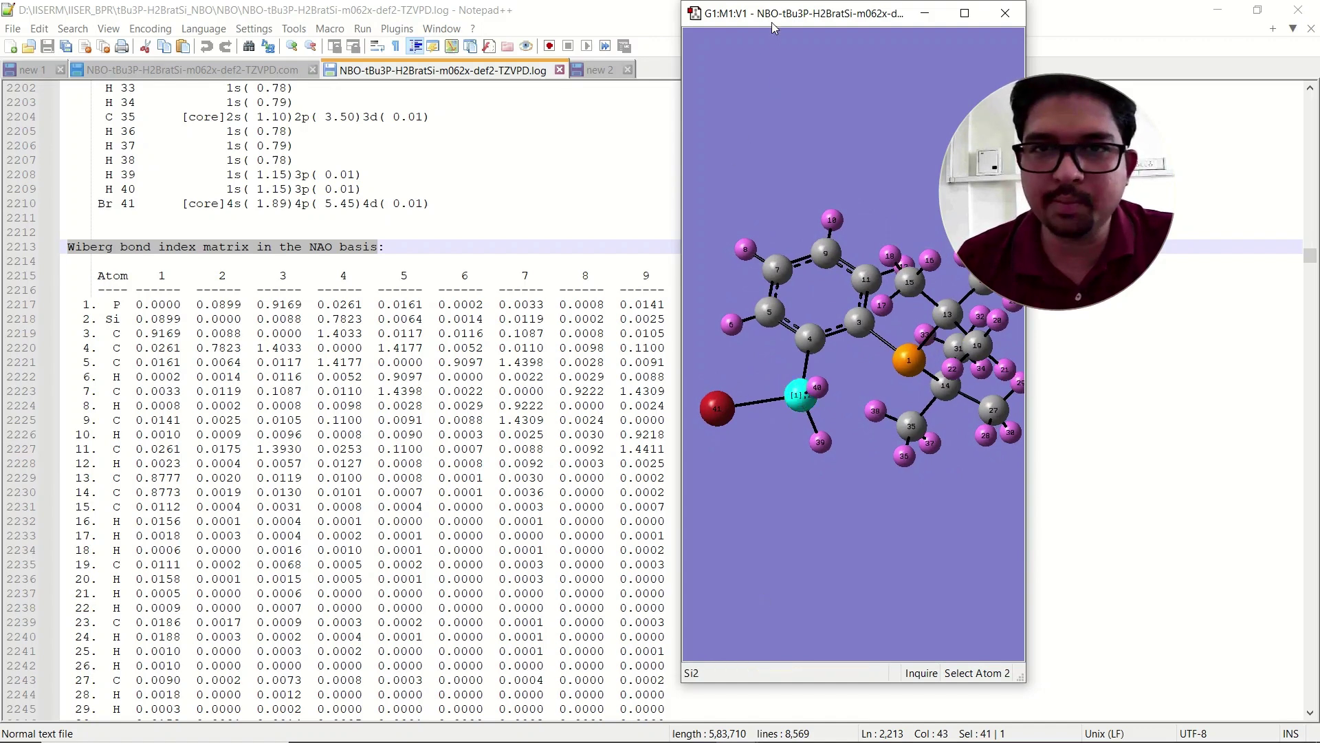
drag(772, 22, 725, 24)
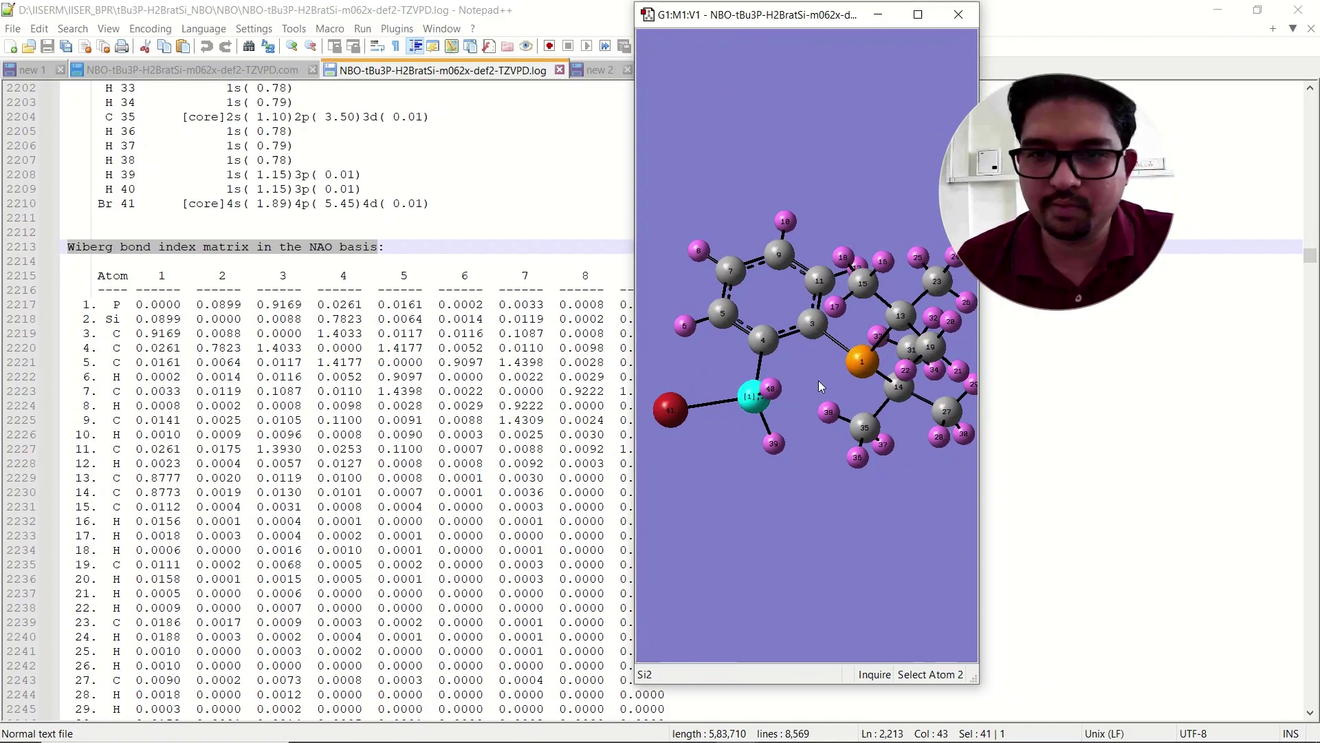
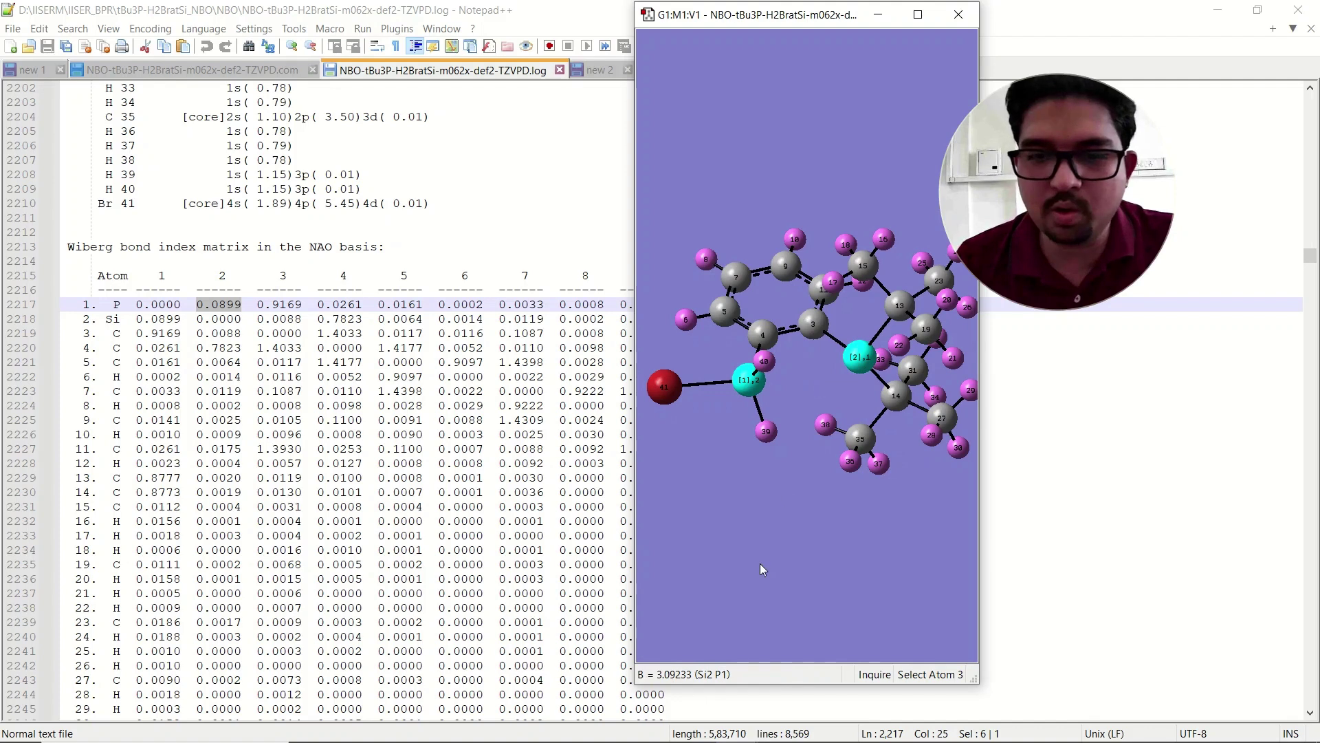
click(755, 493)
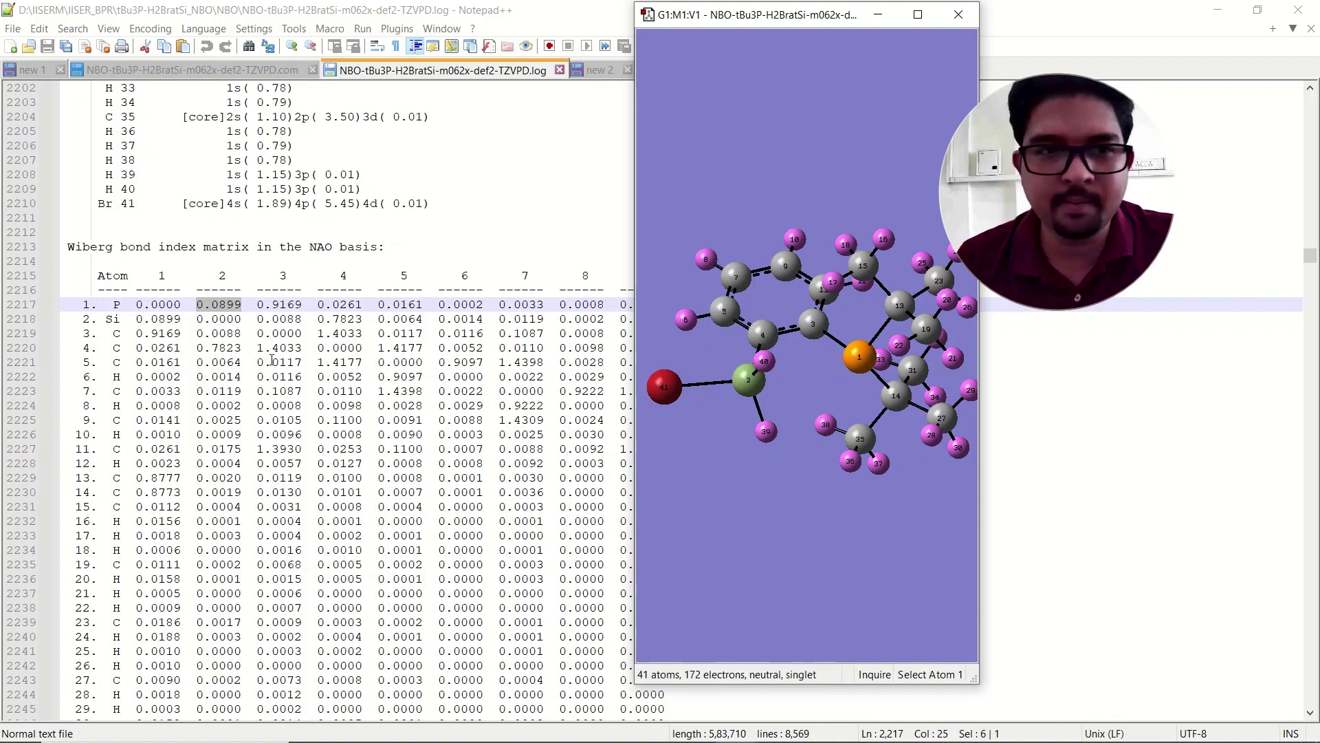
- Identify the P 1–C 3 bond in the model and highlight its Wiberg bond index in row 1, column 3 of the matrix
click(268, 309)
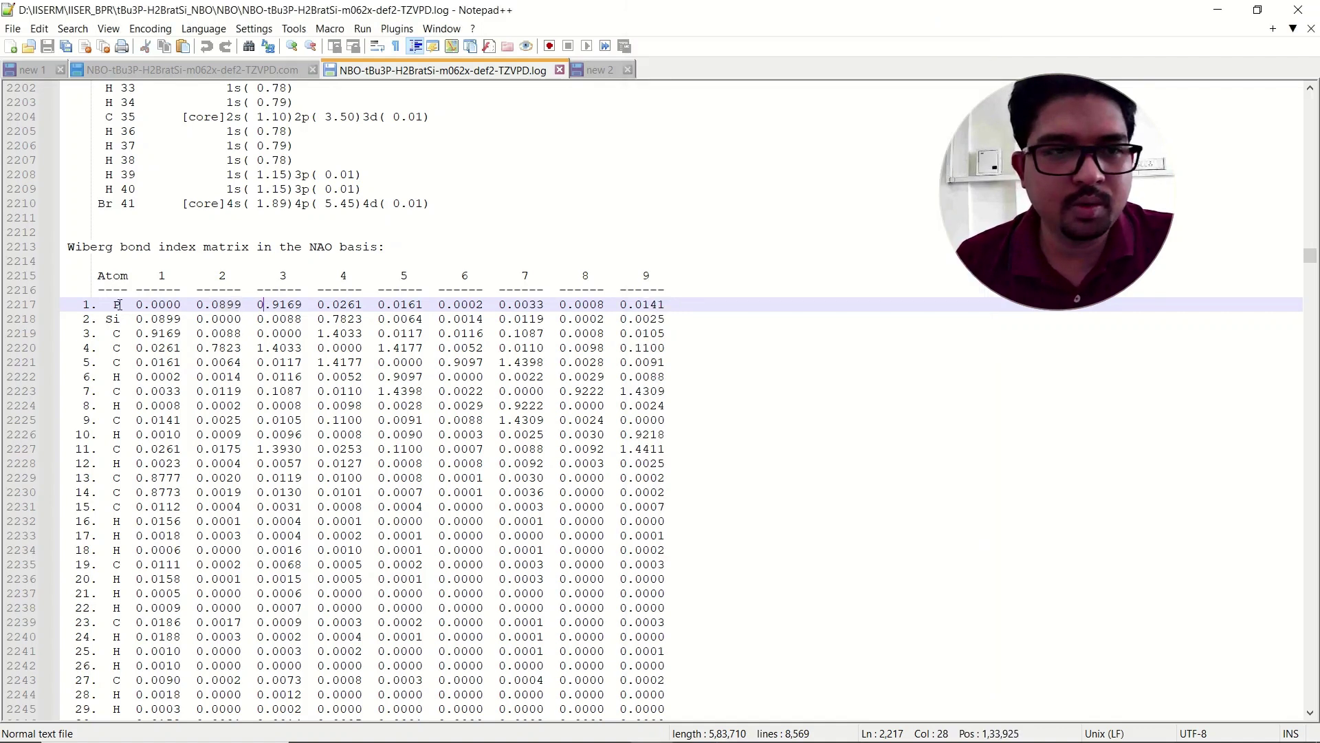
drag(116, 304, 130, 304)
double_click(283, 276)
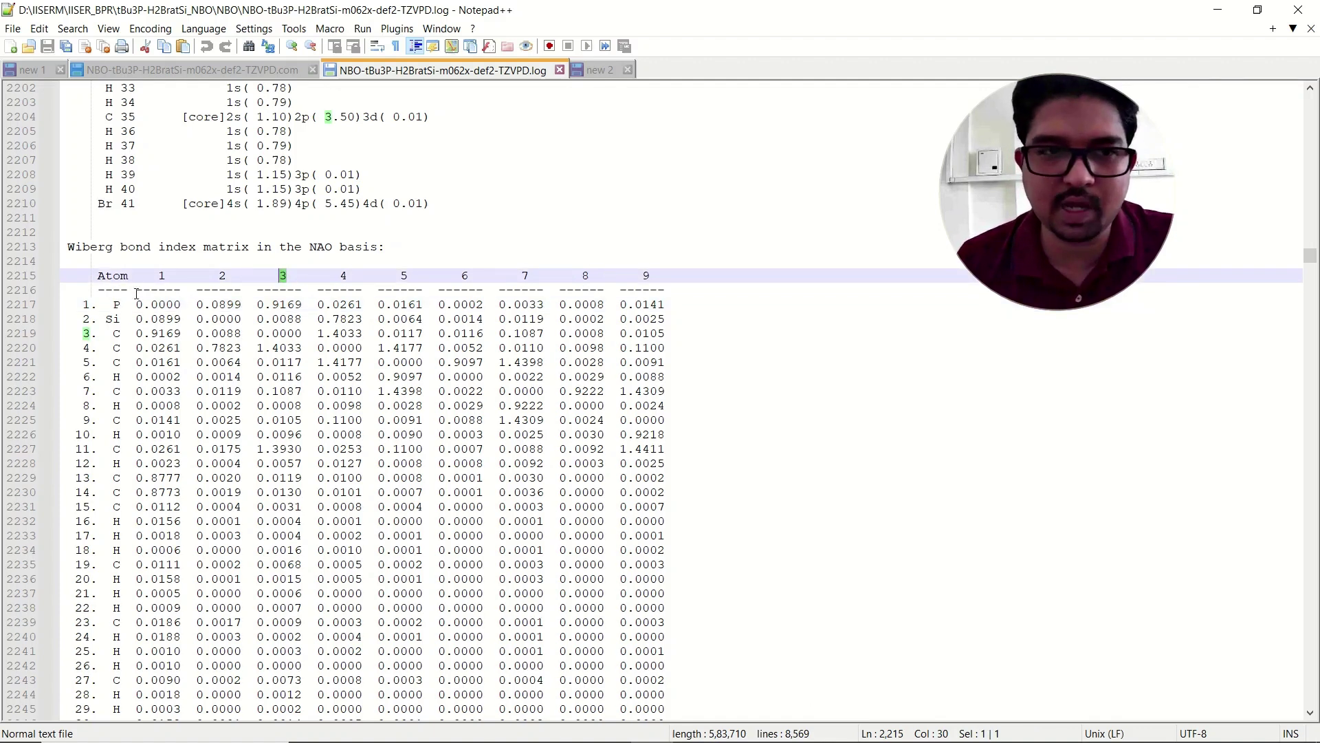
mouse_move(736, 726)
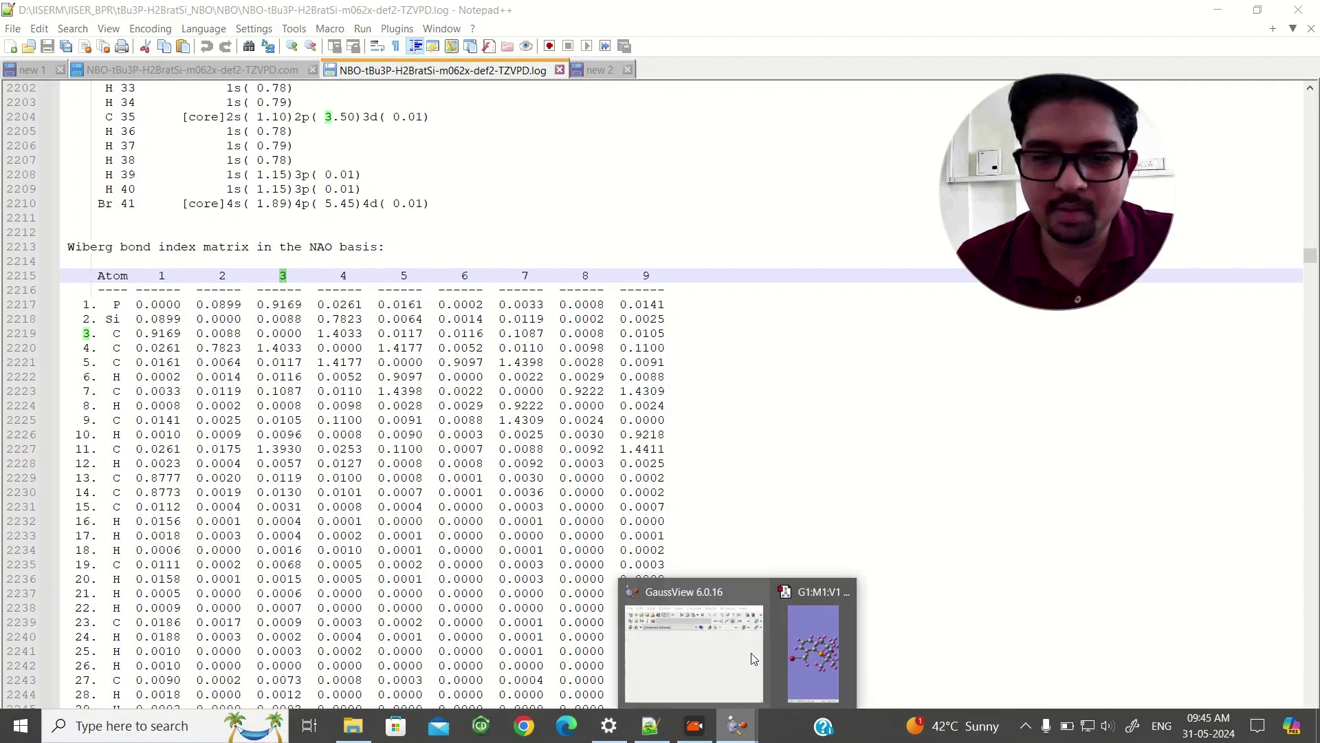
click(809, 626)
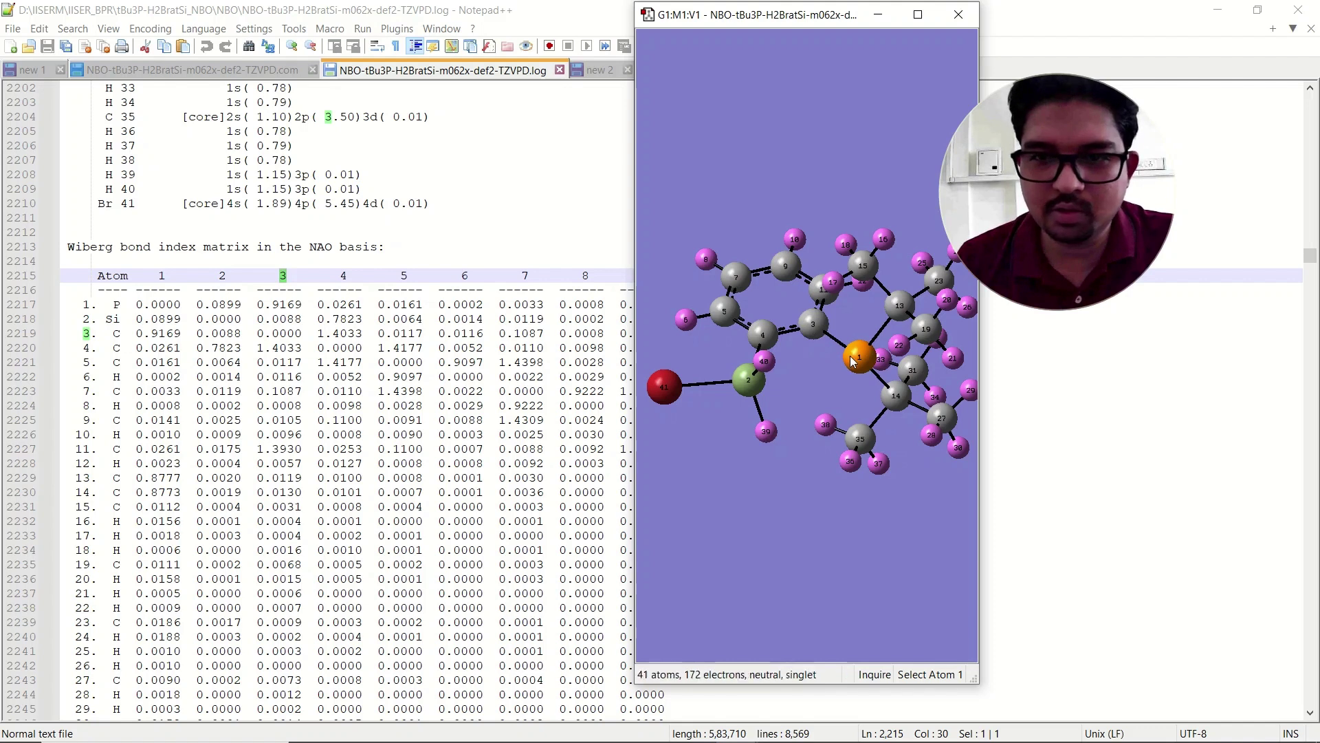
scroll(823, 341, up, 2)
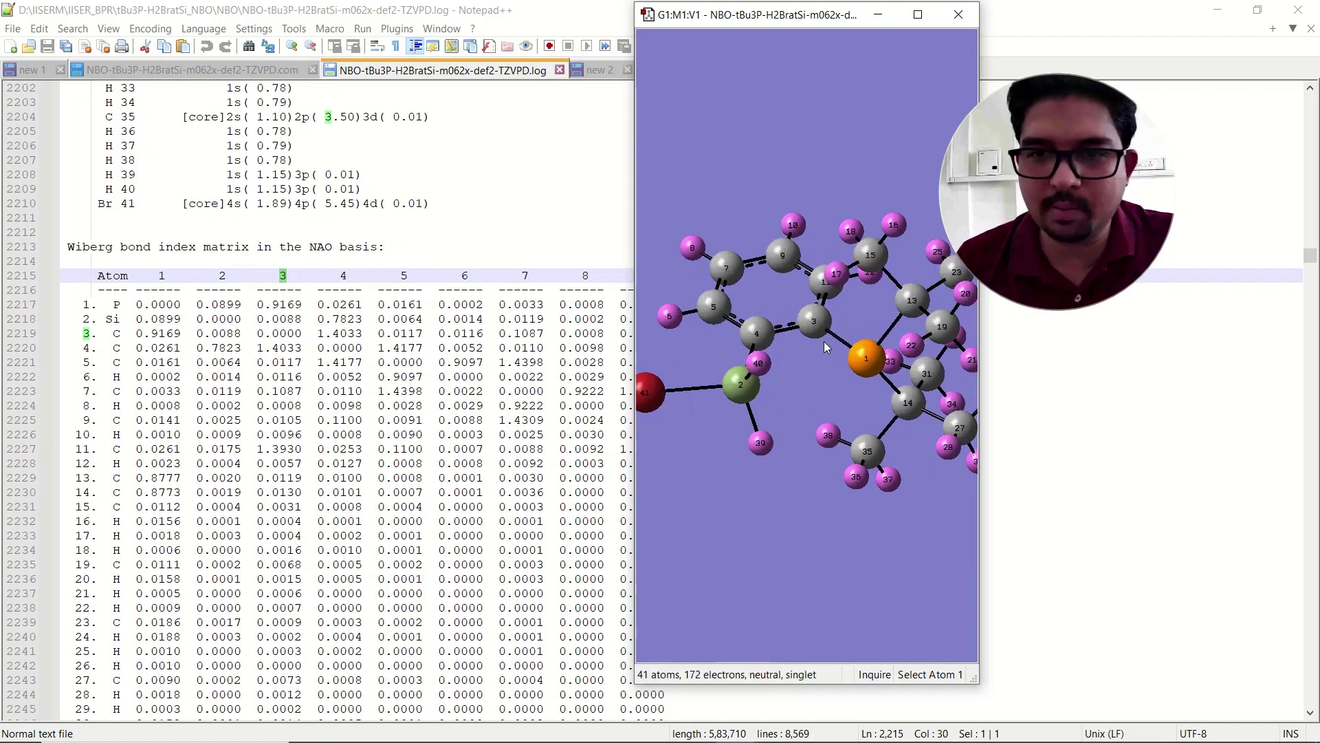
scroll(823, 341, up, 1)
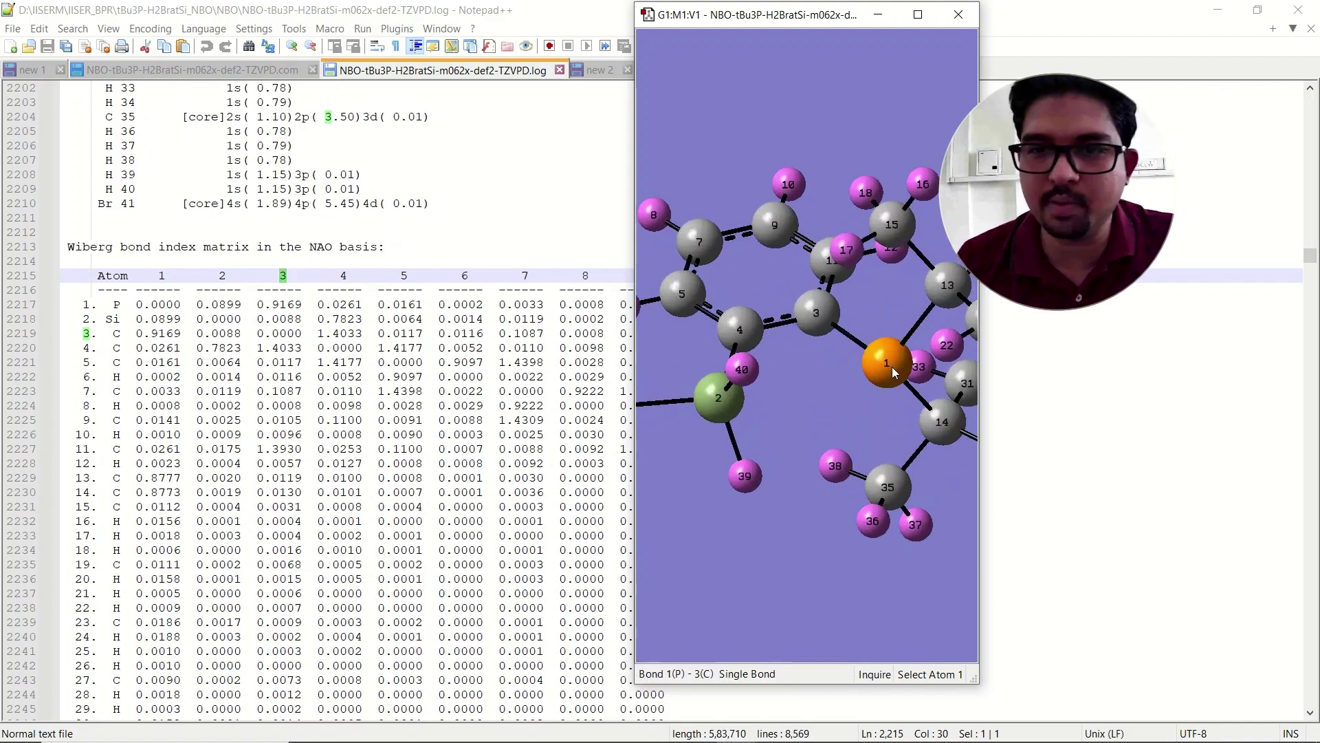
drag(879, 327, 904, 367)
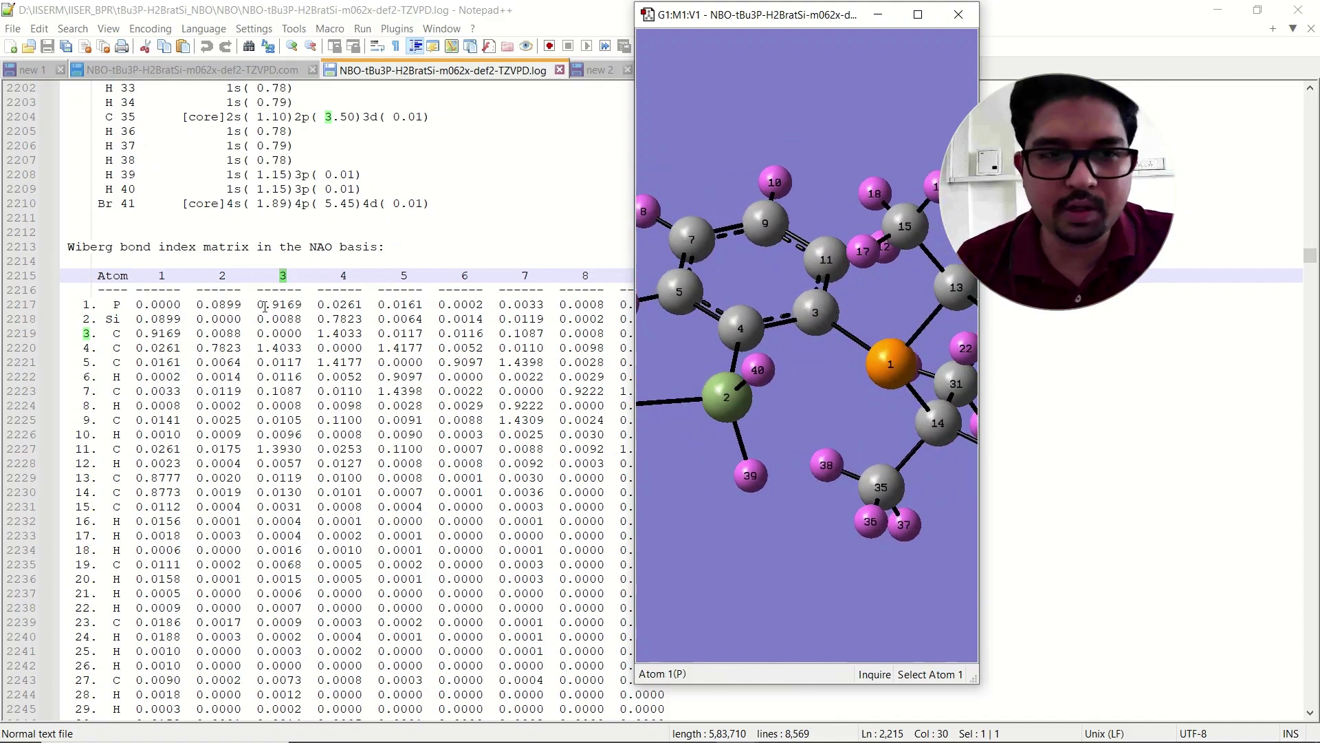
drag(257, 304, 305, 306)
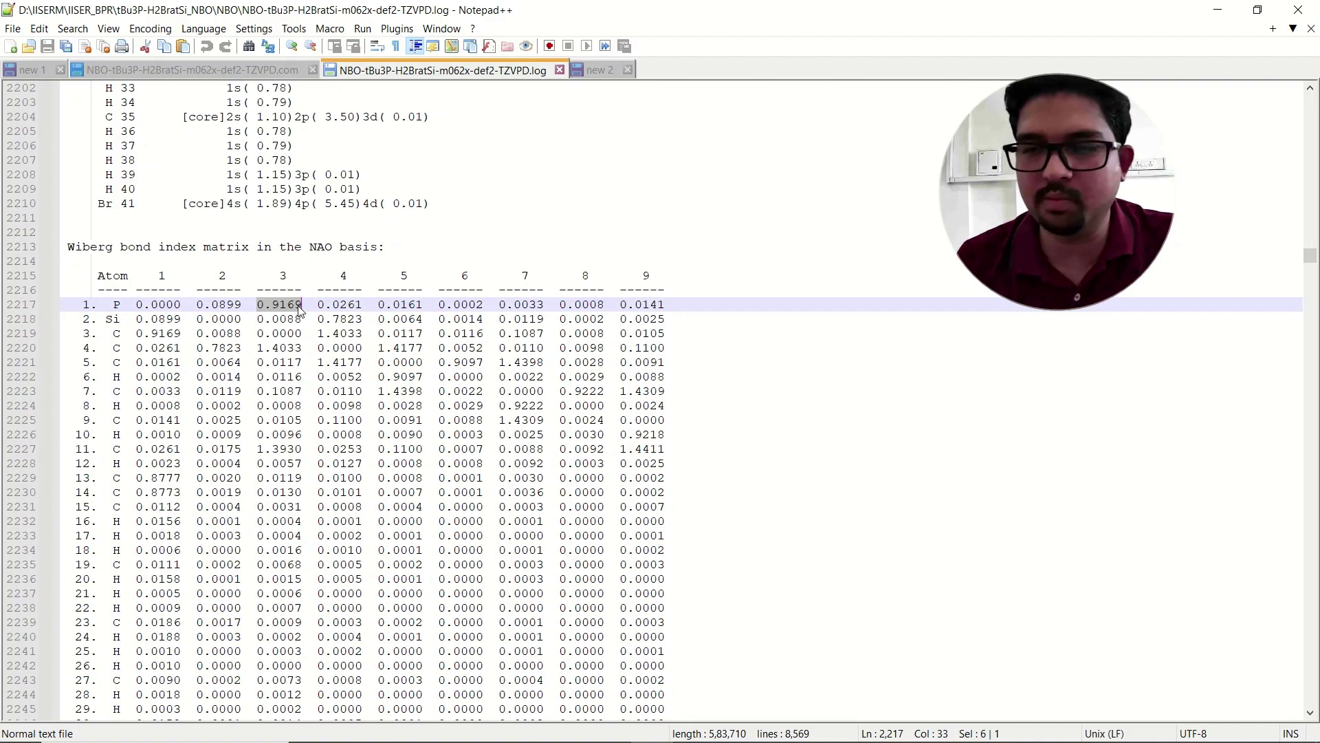
- Inspect the Si 2–C 4 bond in the model and highlight its Wiberg bond index in row 2, column 4 of the log
click(747, 730)
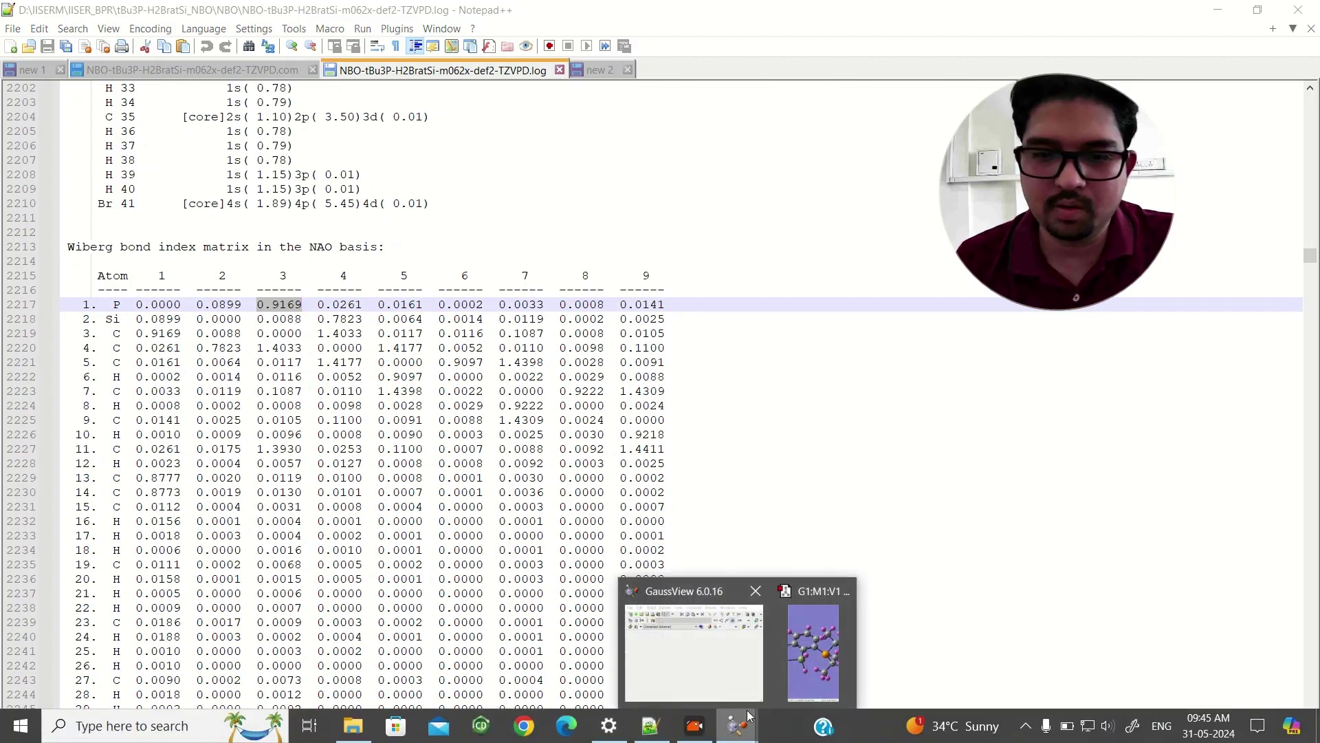
click(814, 650)
mouse_move(844, 367)
mouse_down()
mouse_move(841, 328)
mouse_move(865, 368)
mouse_move(879, 363)
mouse_move(864, 367)
mouse_up()
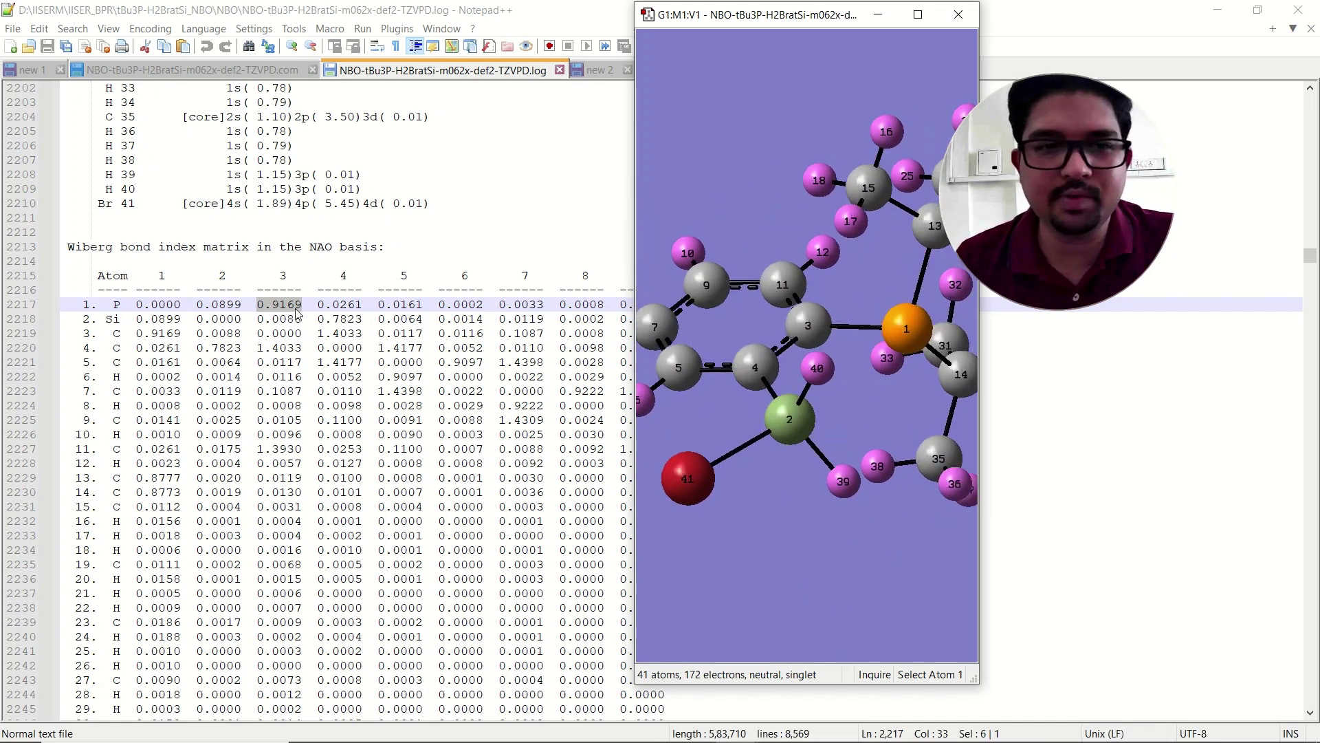
drag(875, 314, 833, 363)
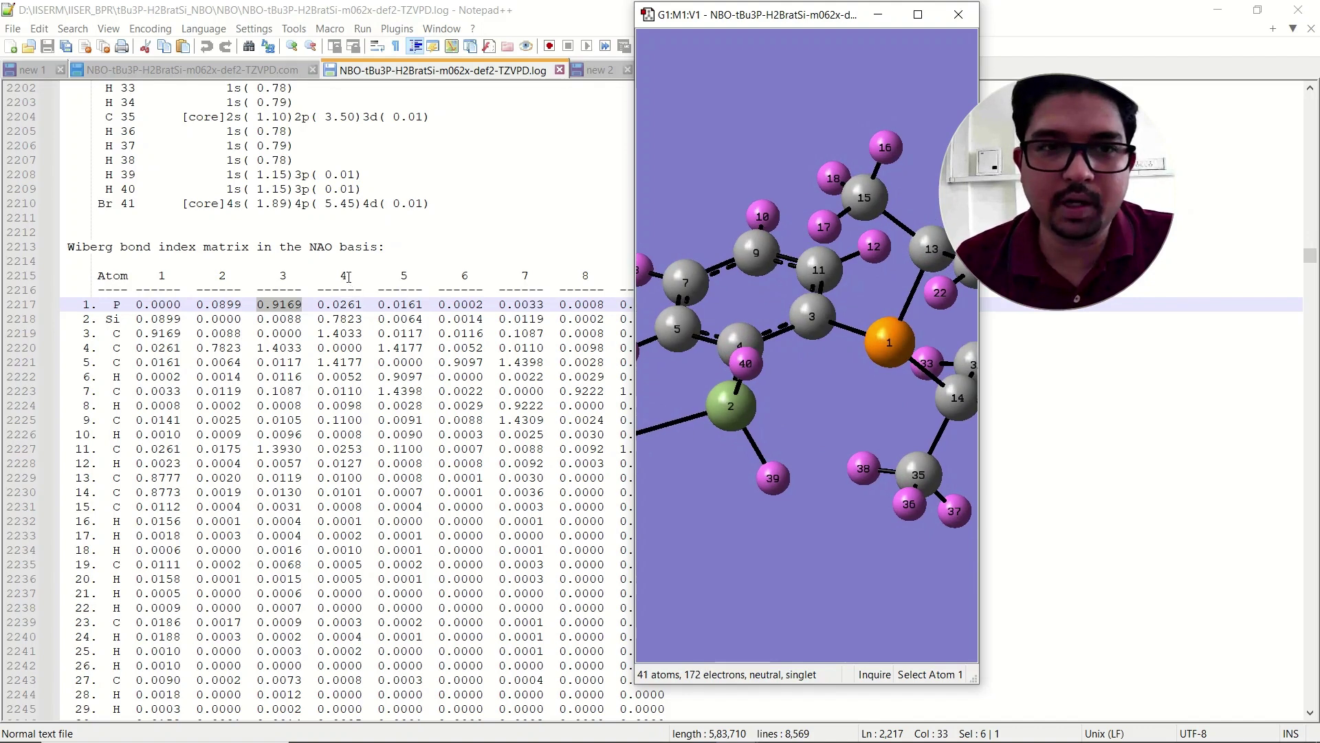
drag(892, 394, 789, 373)
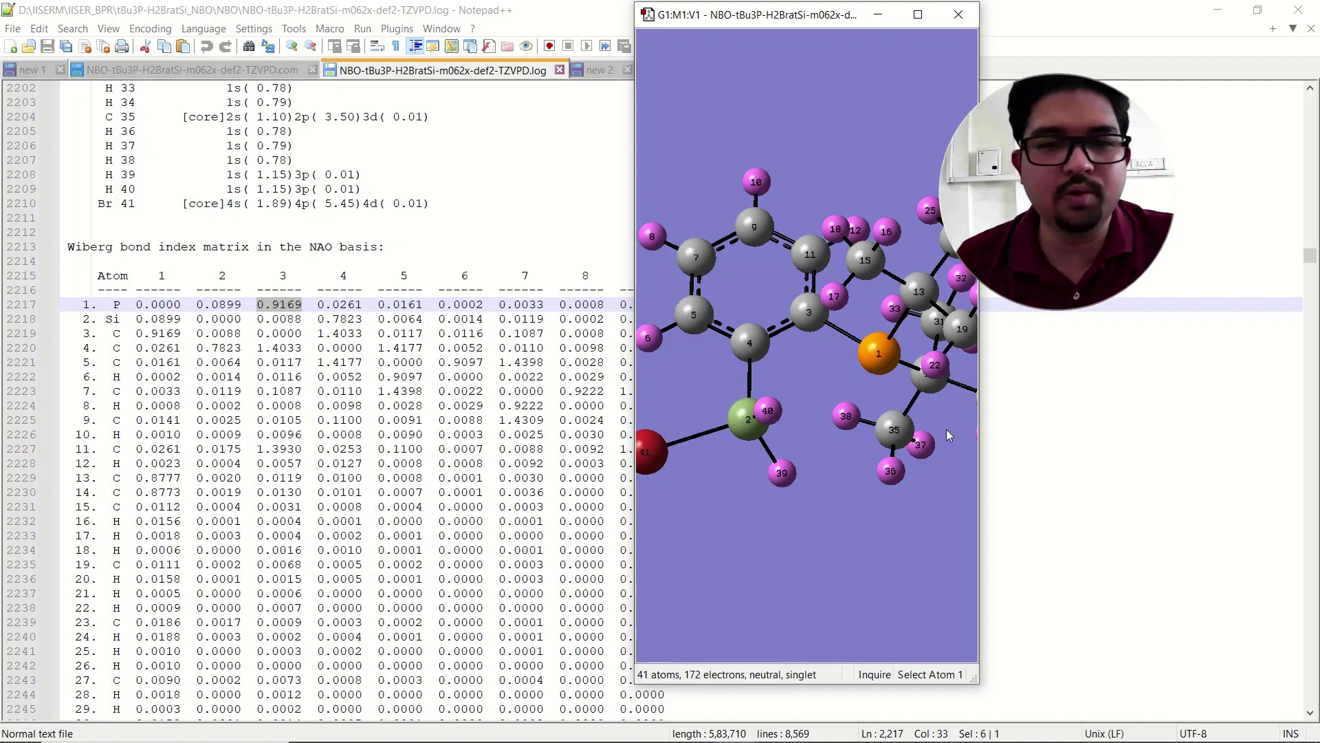
drag(816, 385, 818, 390)
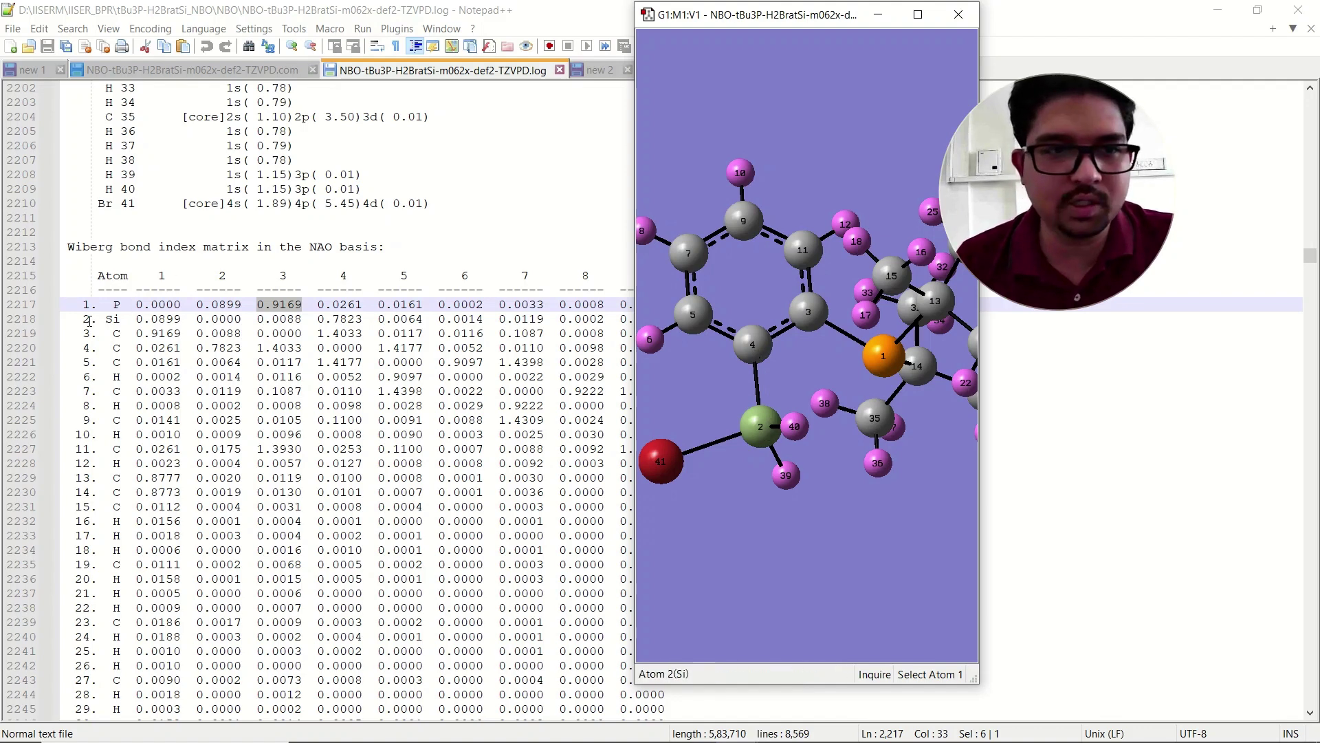
drag(83, 319, 120, 318)
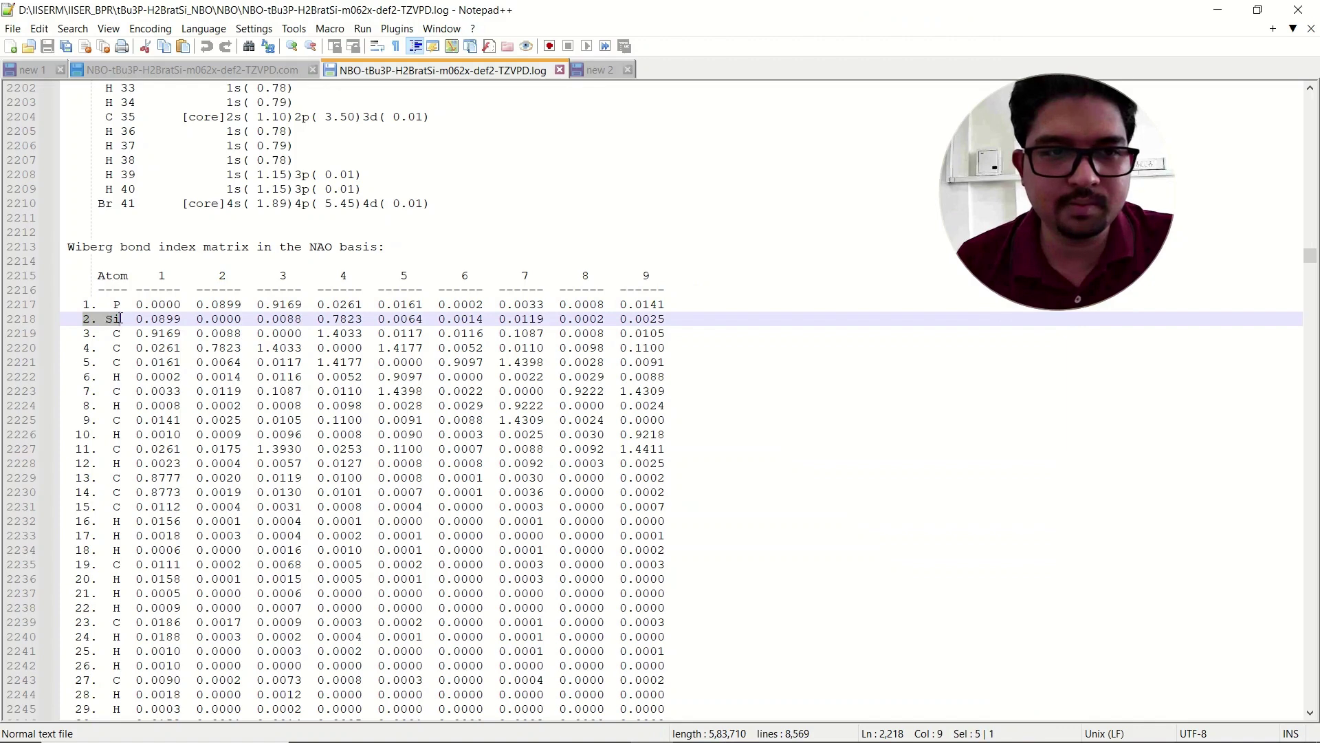
double_click(343, 276)
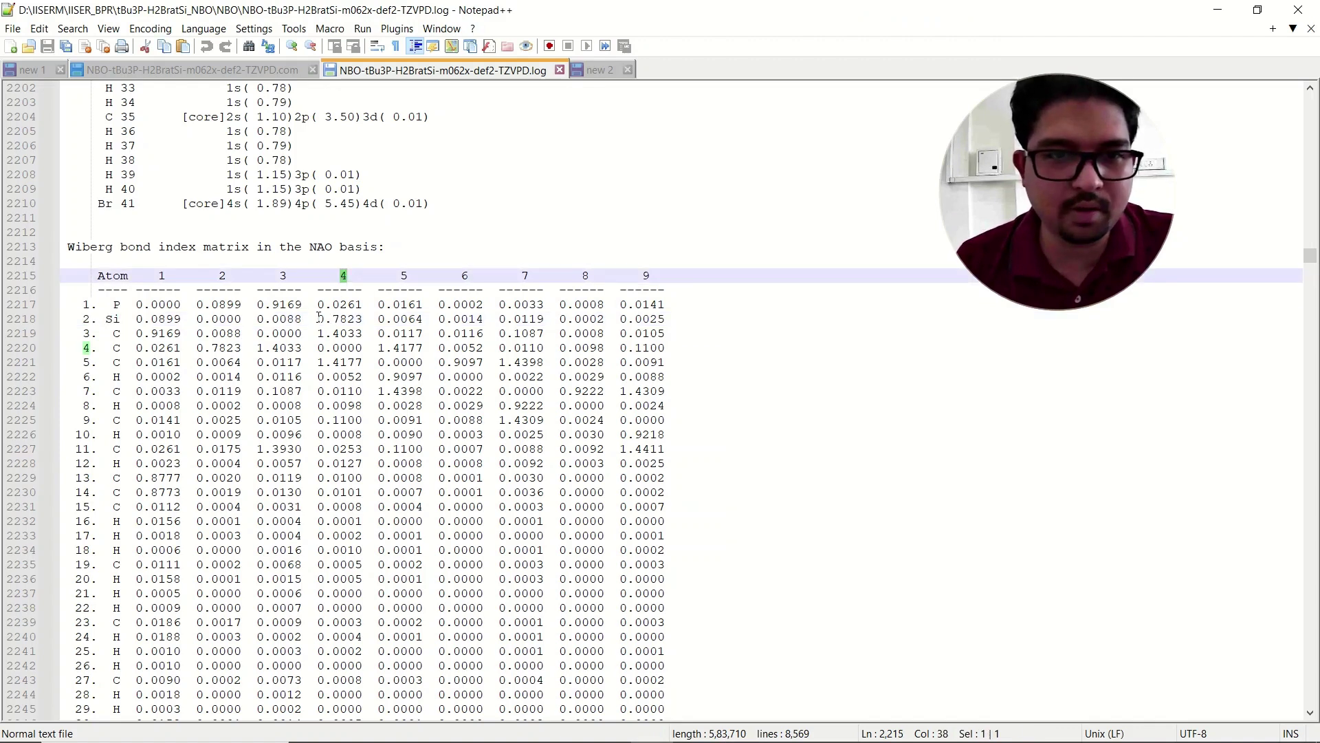
drag(318, 319, 366, 319)
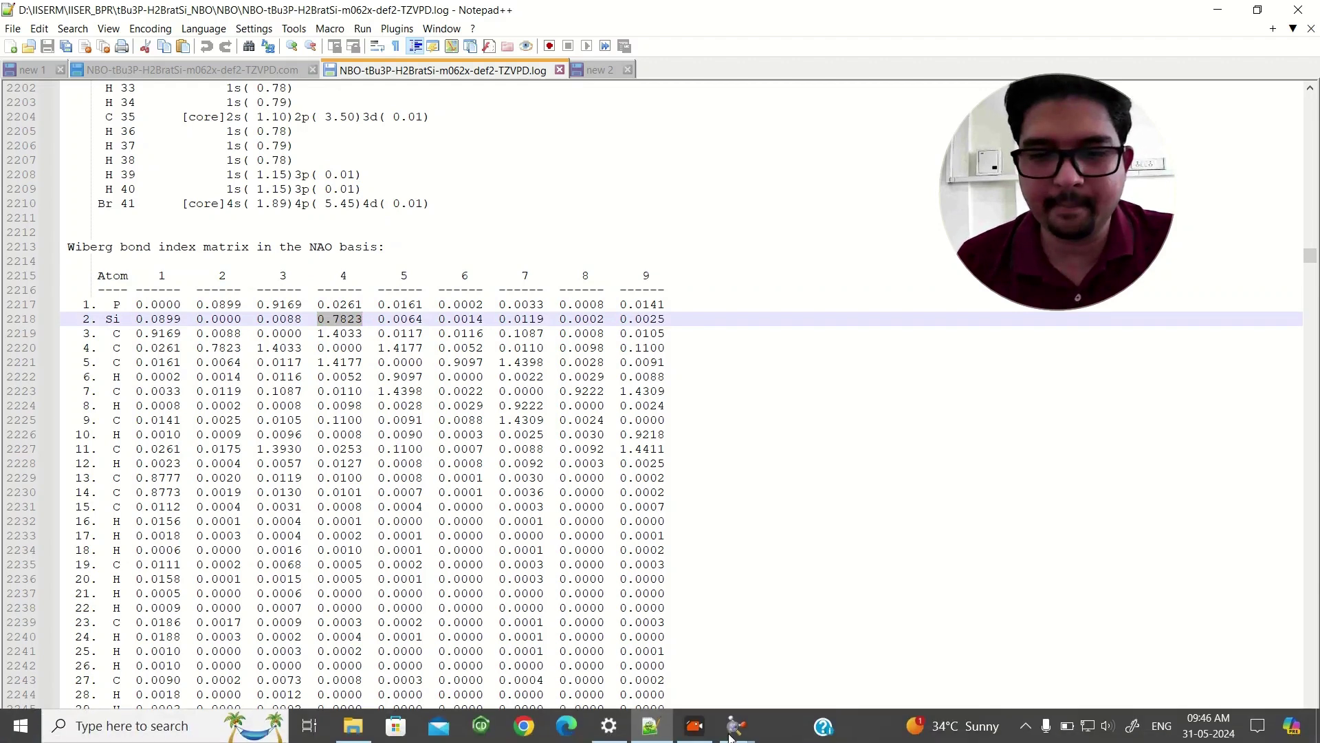
- Inspect the bond between Si 2 and Br 41 in the labelled GaussView model
mouse_move(737, 725)
click(811, 653)
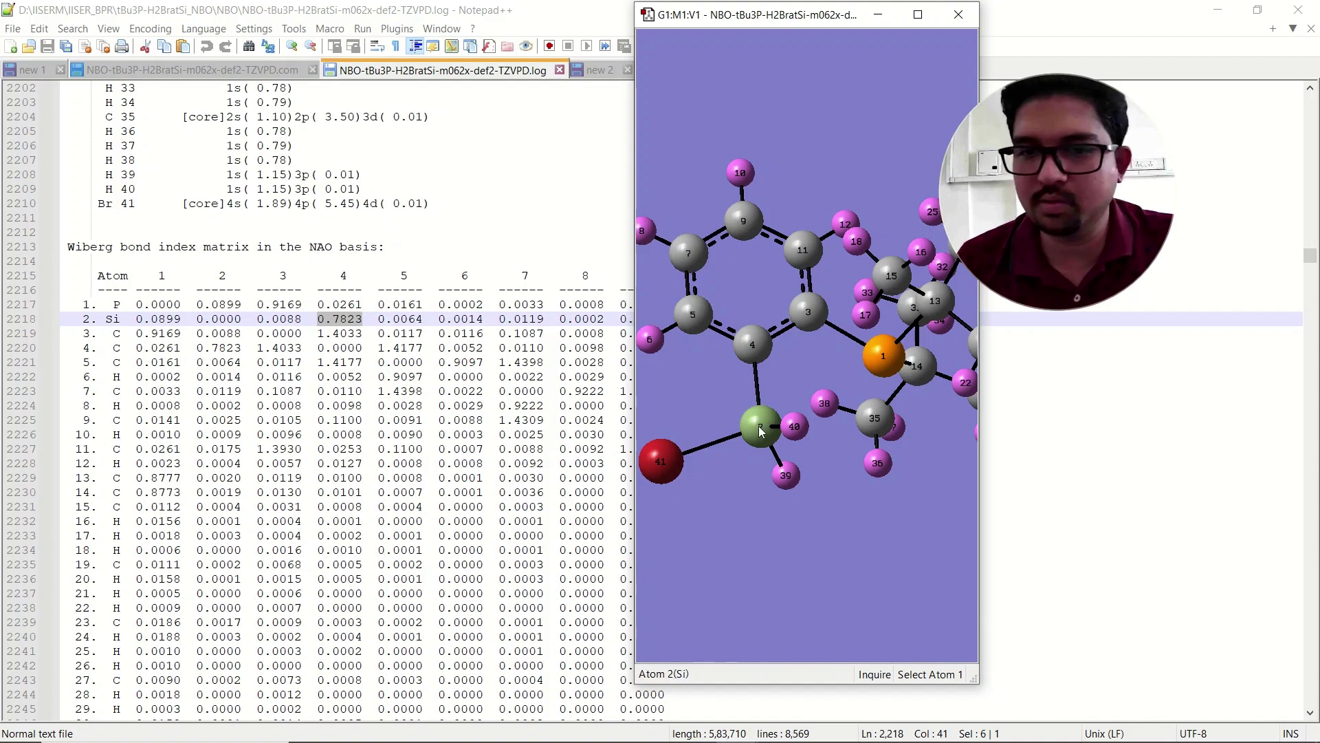
drag(817, 371, 763, 427)
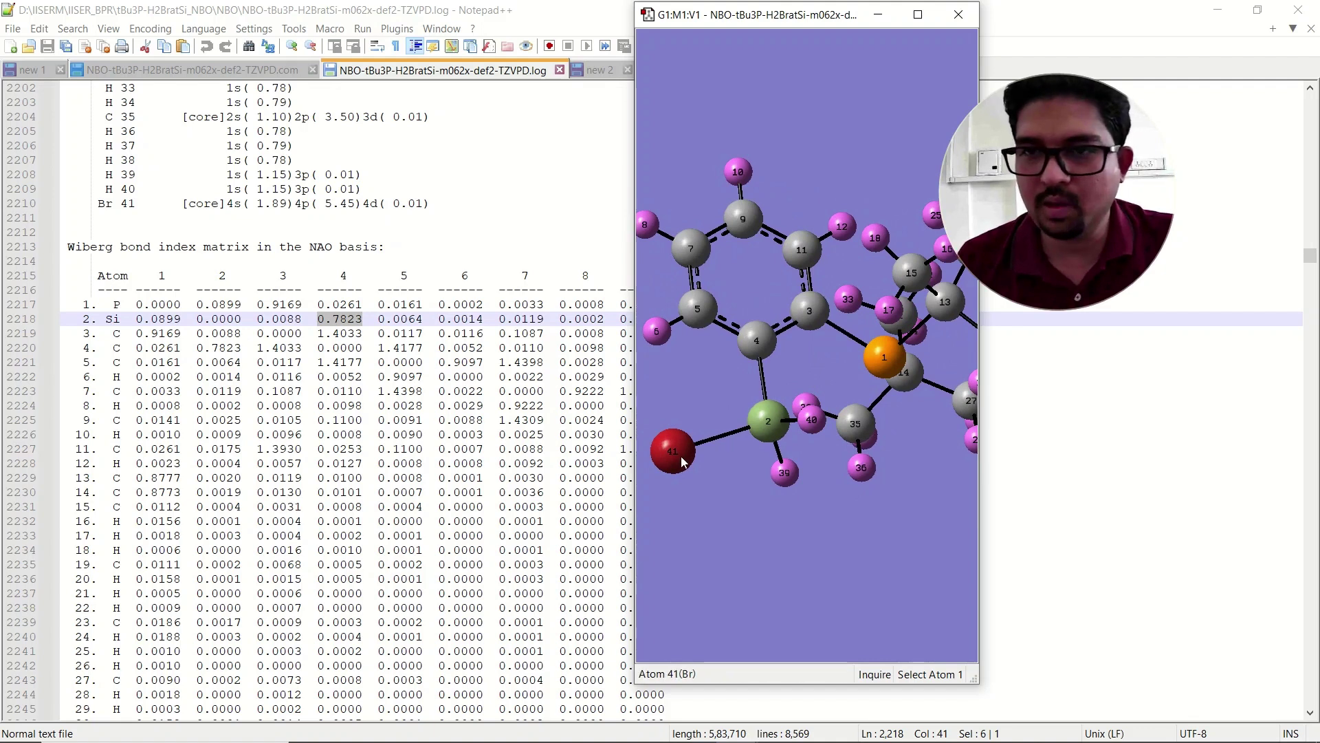
- Find atom column 41 in the log's Wiberg matrix and highlight the Si 2–Br 41 bond index in row 2
double_click(86, 319)
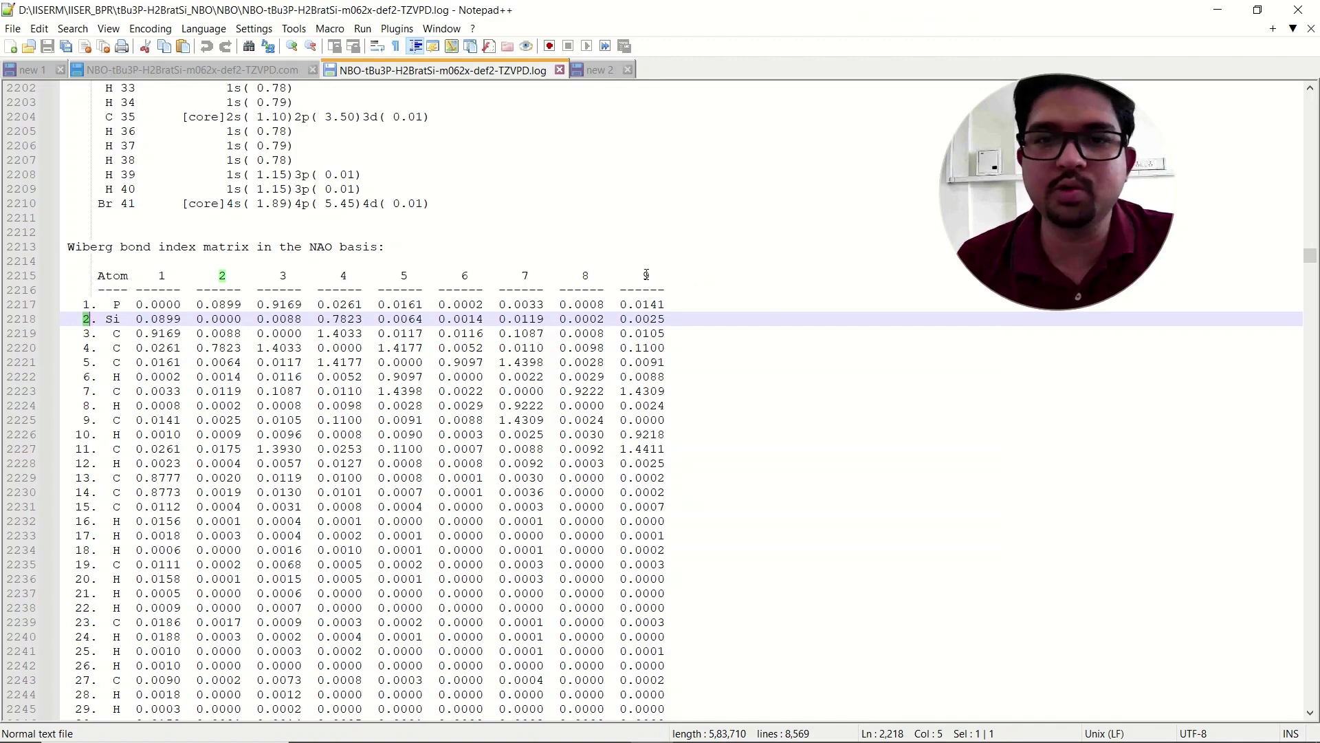
scroll(646, 275, down, 11)
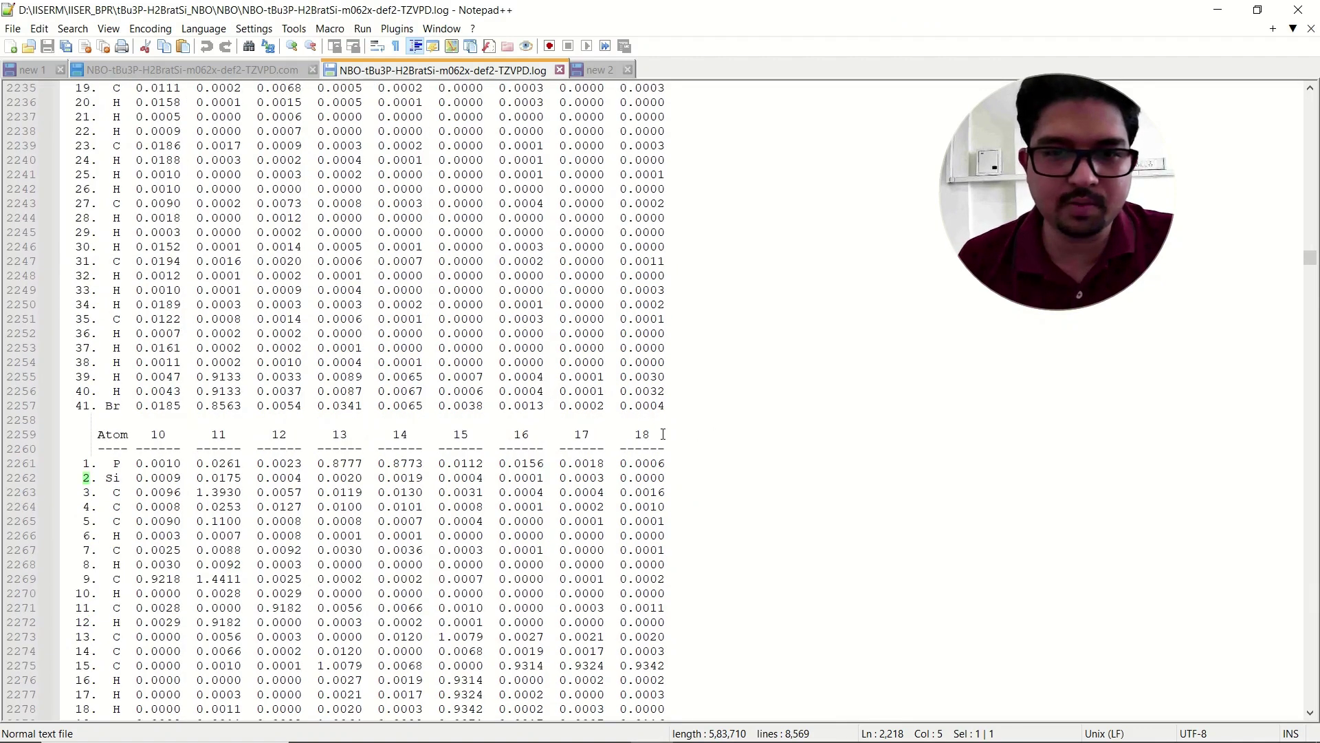
scroll(647, 434, down, 20)
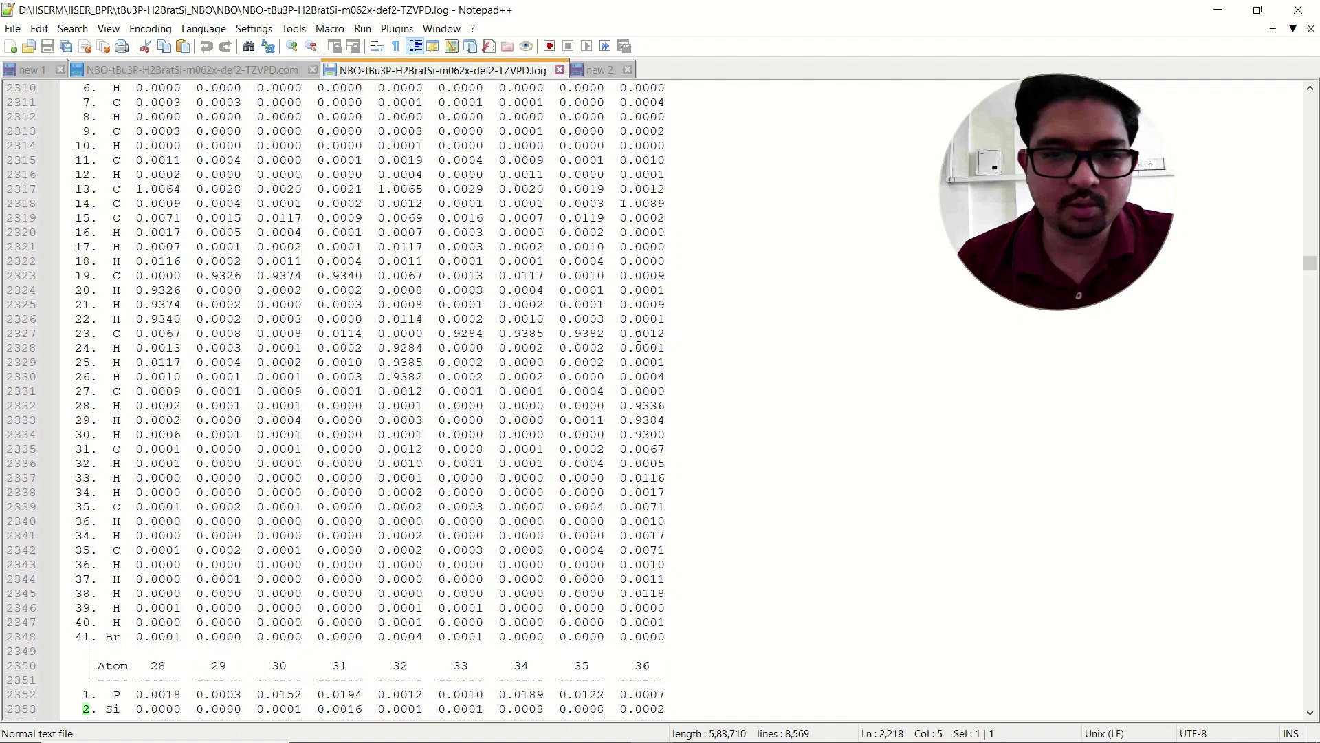
scroll(656, 403, down, 18)
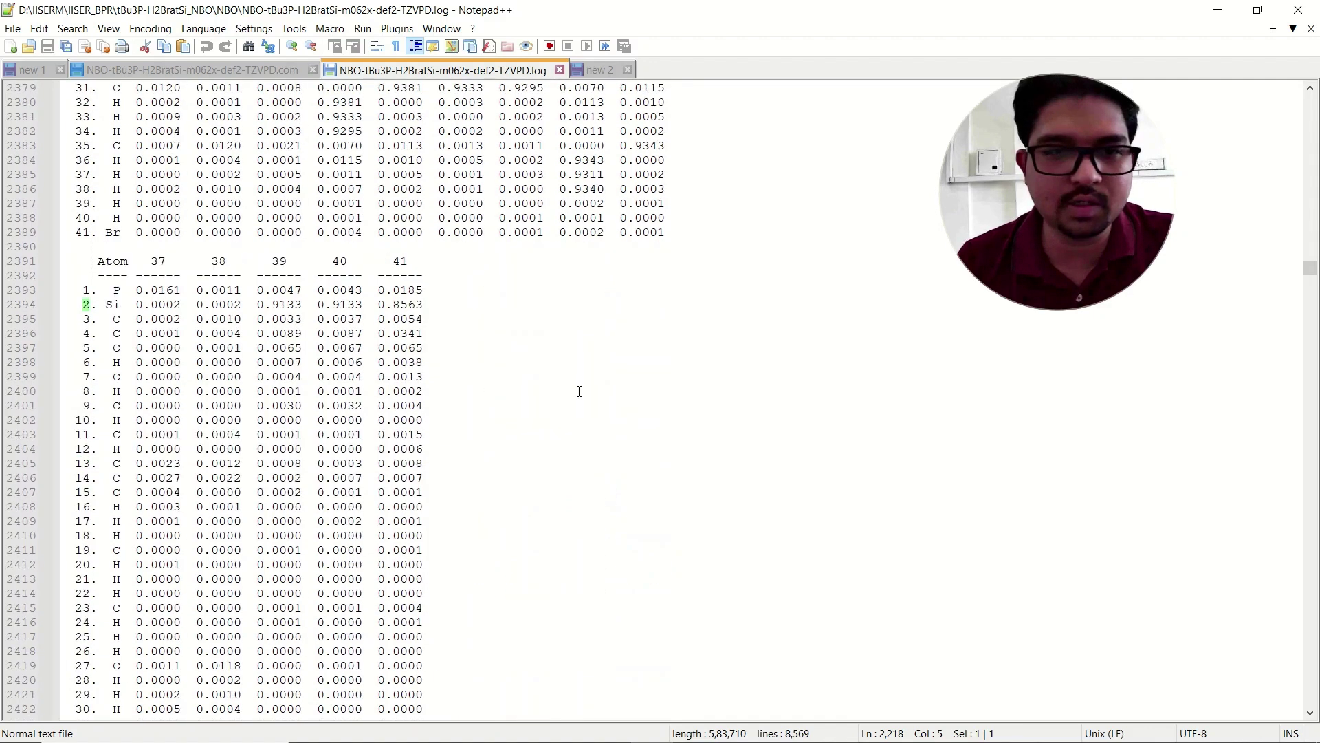
double_click(400, 261)
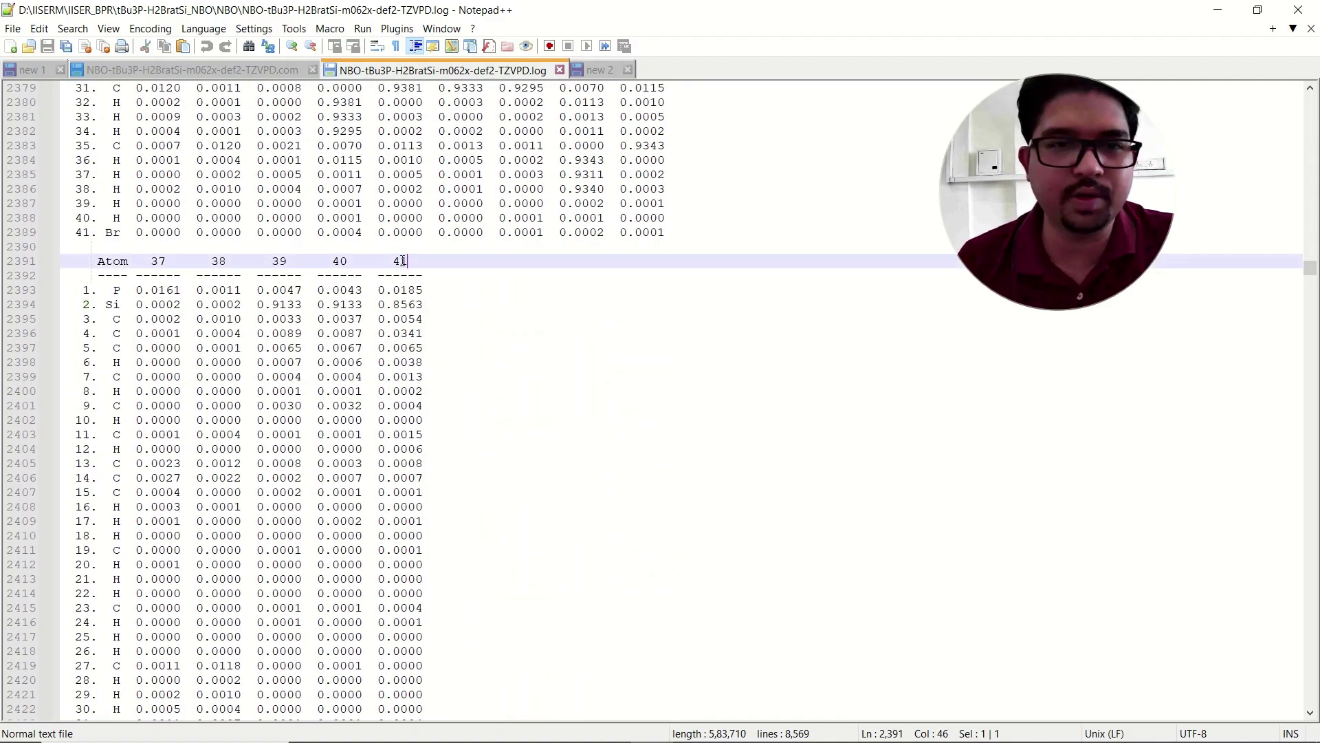
click(90, 306)
drag(429, 304, 377, 304)
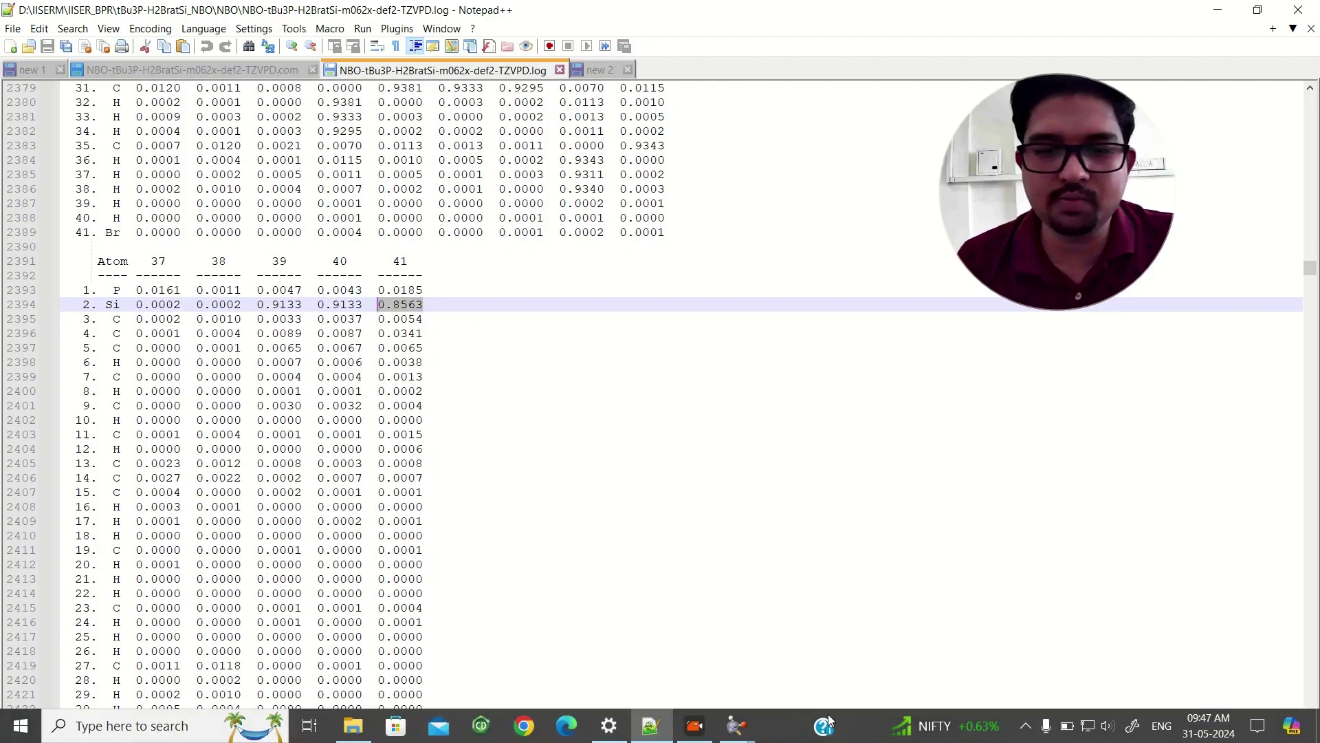
- Inspect the ring's C 4–C 5 bond in the model and highlight its Wiberg bond index in row 4, column 5 of the matrix
mouse_move(736, 726)
click(798, 652)
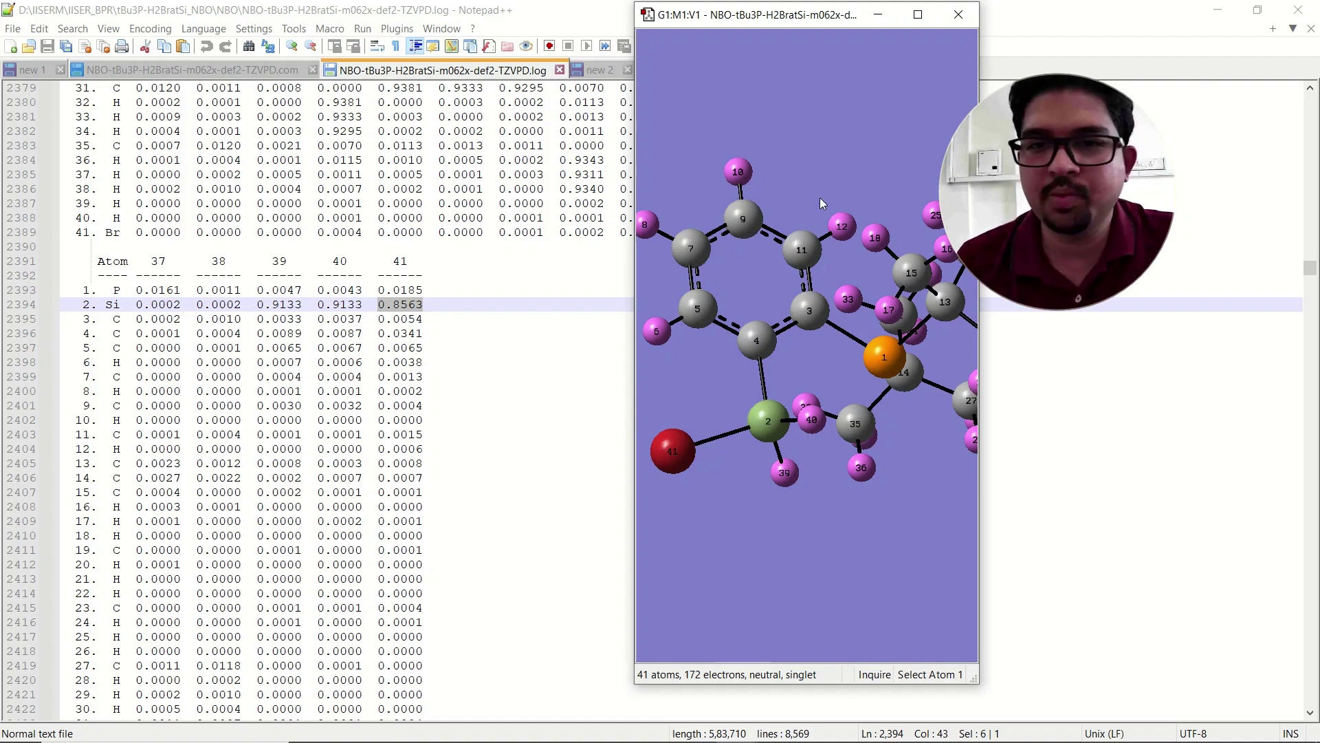
drag(822, 255, 849, 327)
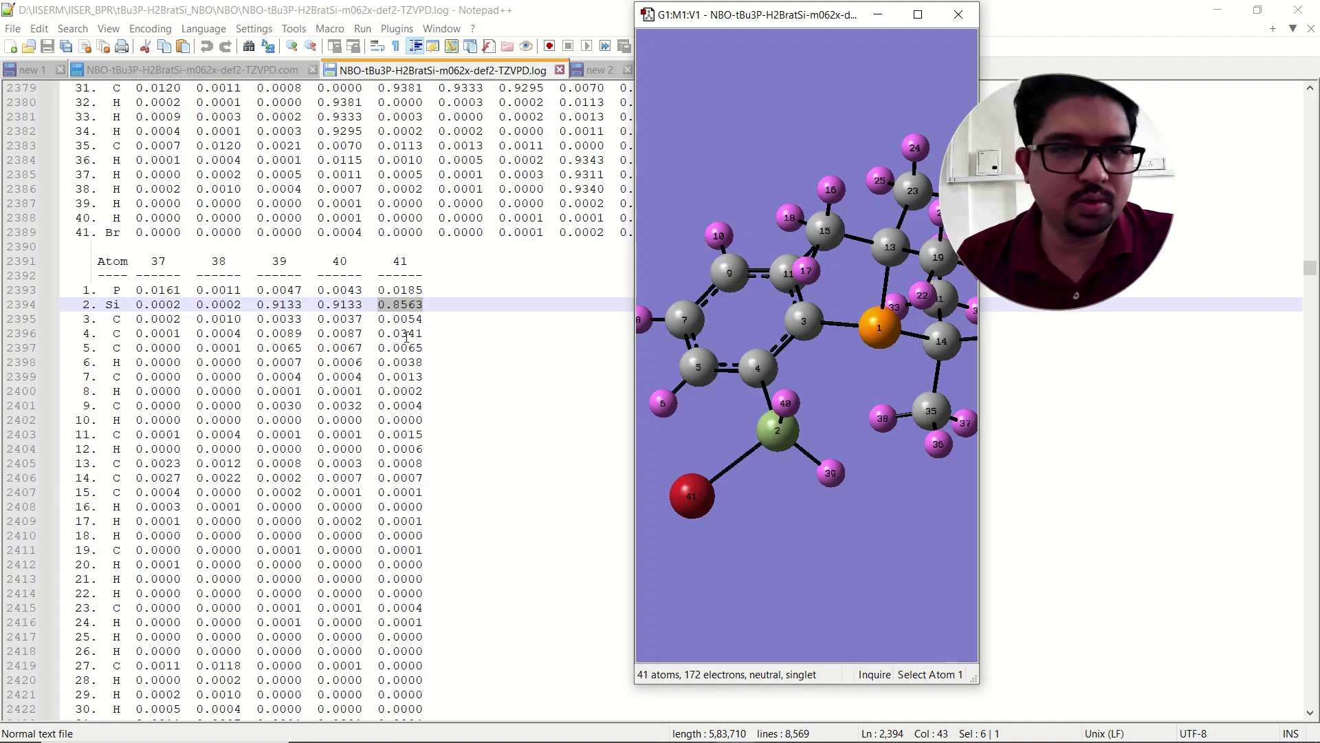
scroll(368, 391, up, 20)
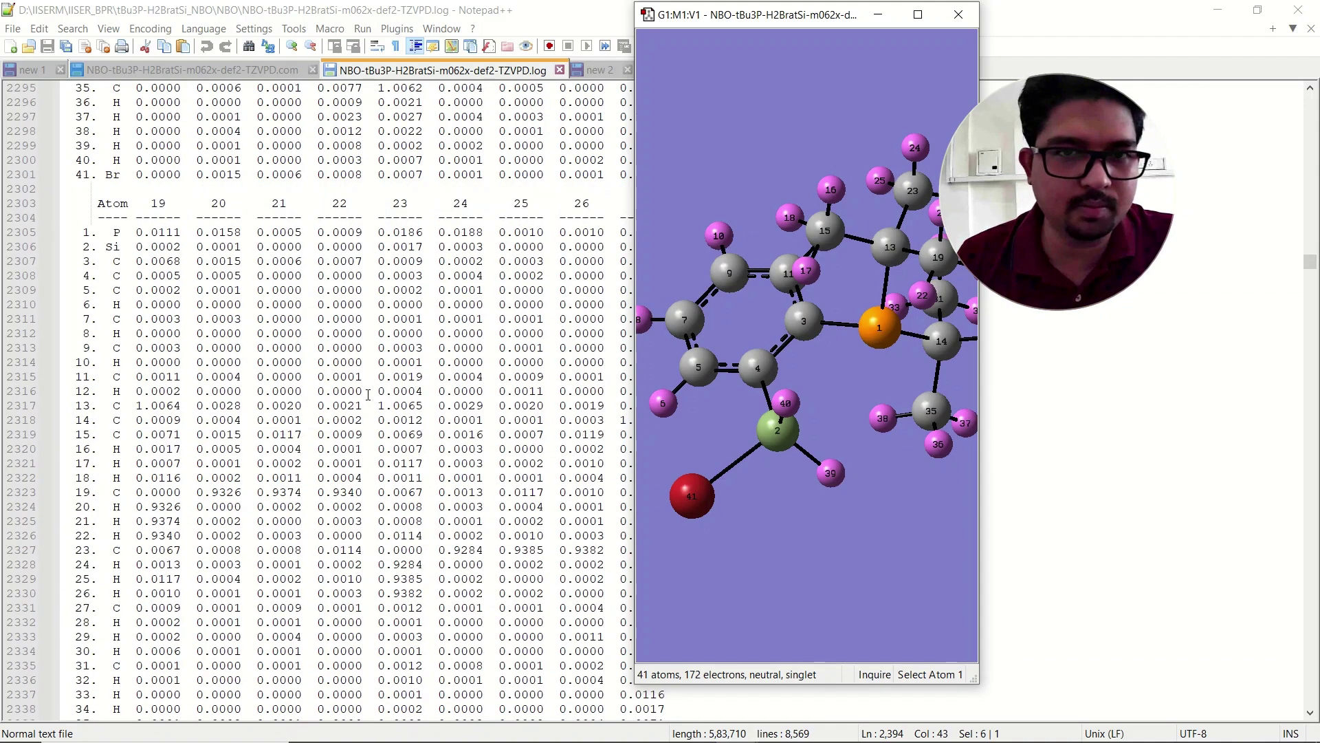
scroll(368, 394, up, 20)
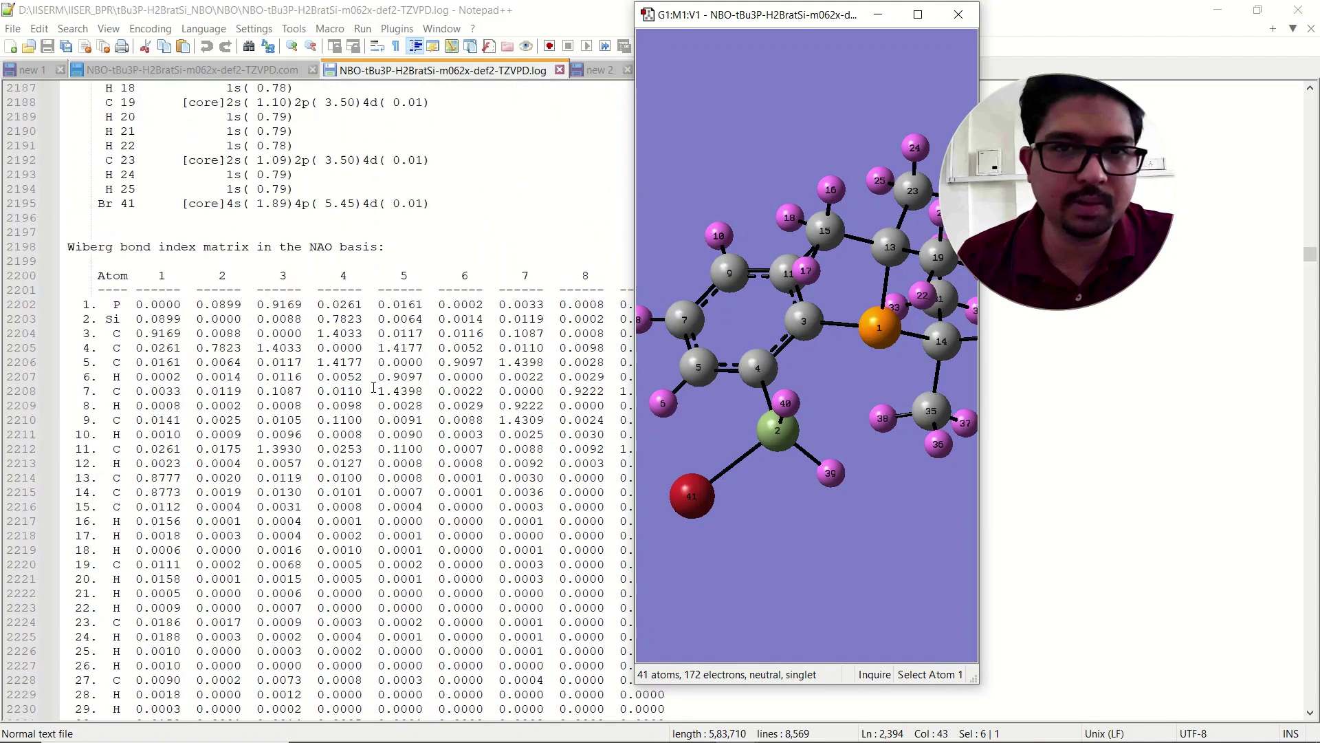
scroll(372, 388, down, 5)
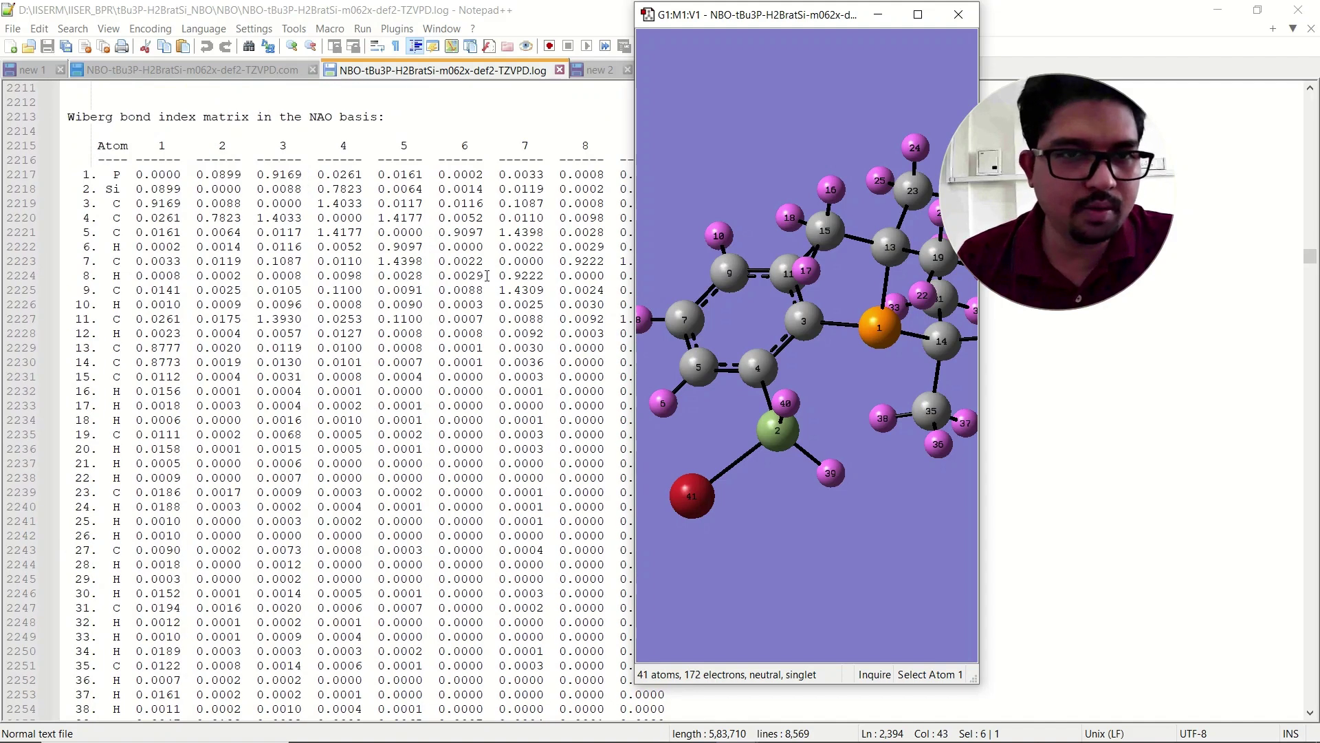
click(377, 217)
drag(377, 217, 423, 218)
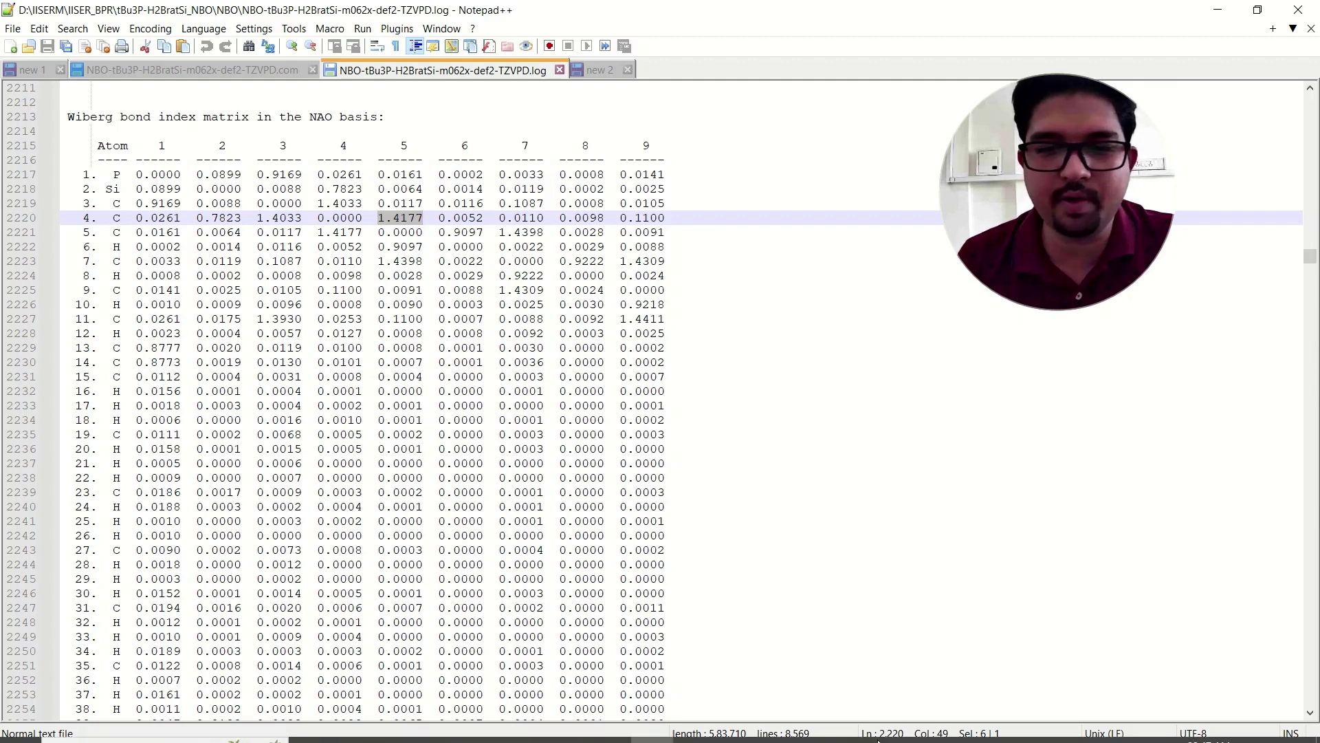
- Review the labelled molecule in GaussView again and clear the highlighted value in the log
mouse_move(736, 726)
click(813, 653)
drag(814, 395, 740, 365)
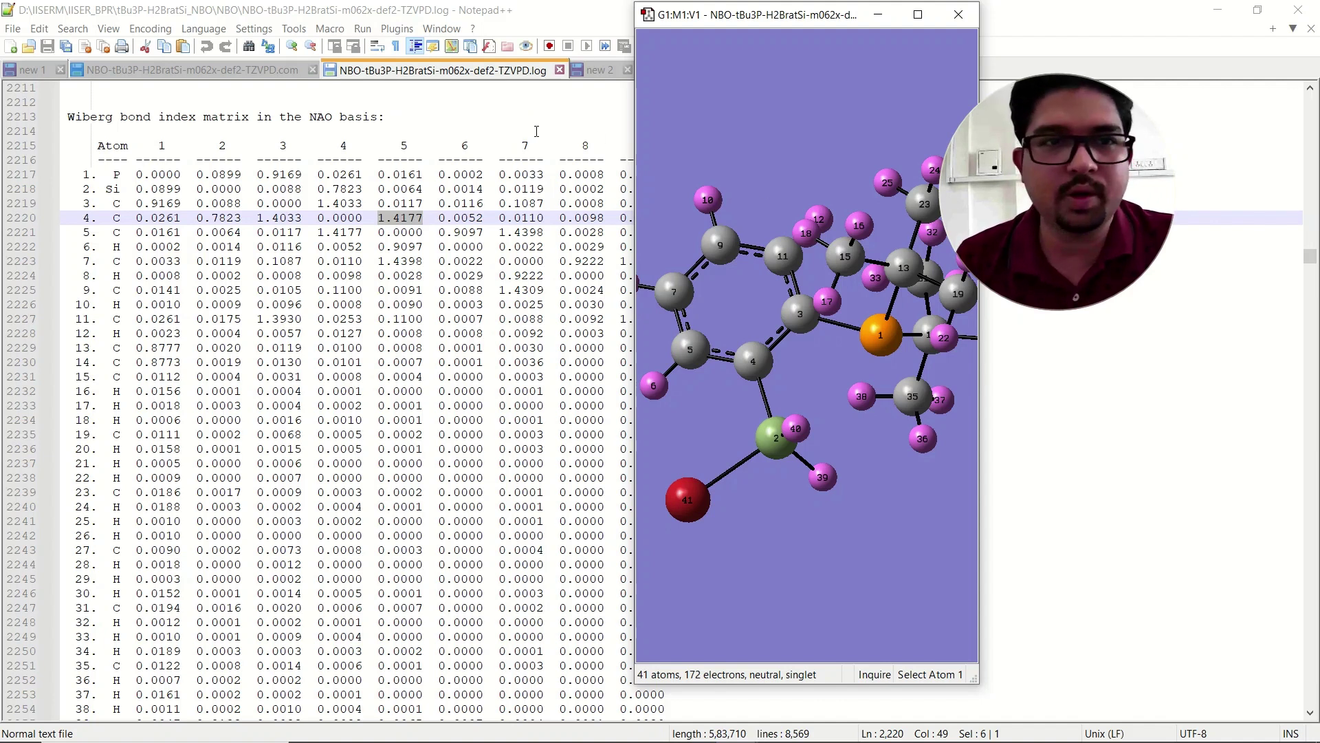
click(512, 101)
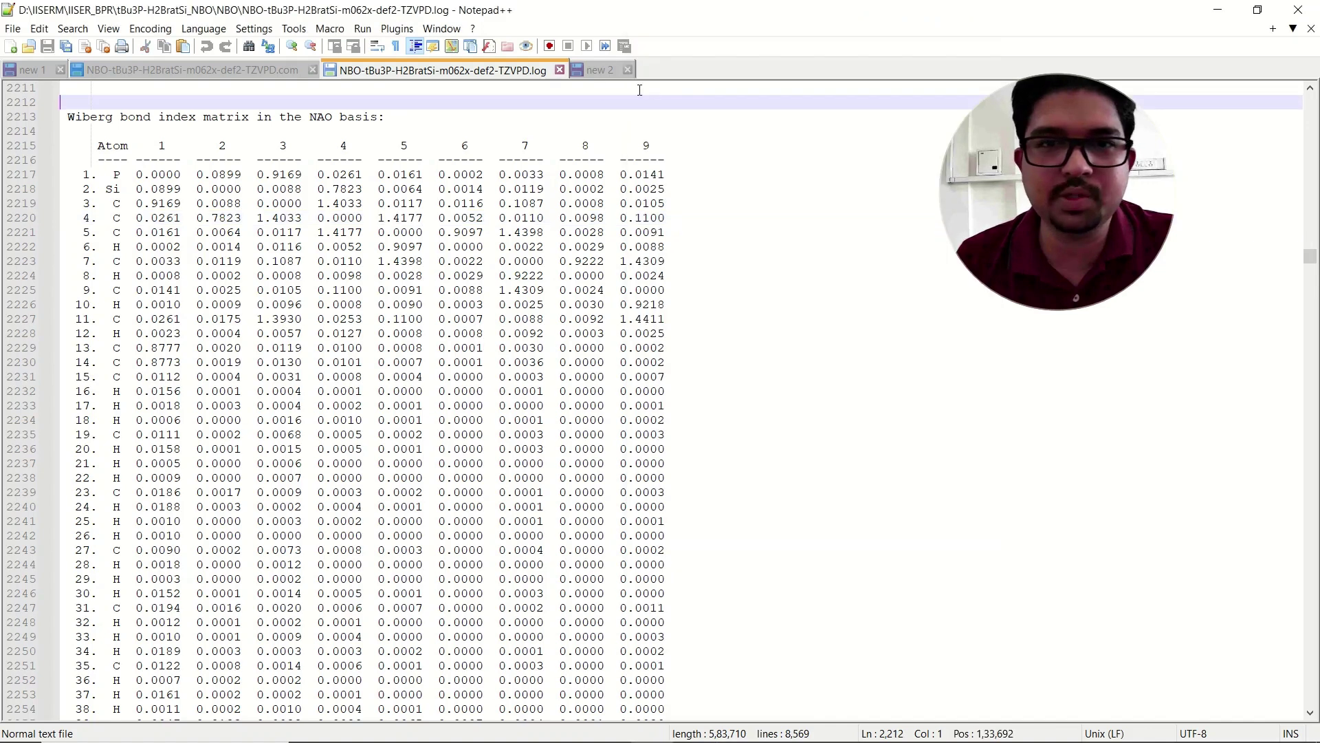
- Return to the NBO-tBu3P-H2BratSi-m062x-def2-TZVPD.com input file and highlight its route line "# m062x/gen POP=NBO7Read"
click(281, 76)
scroll(467, 321, up, 20)
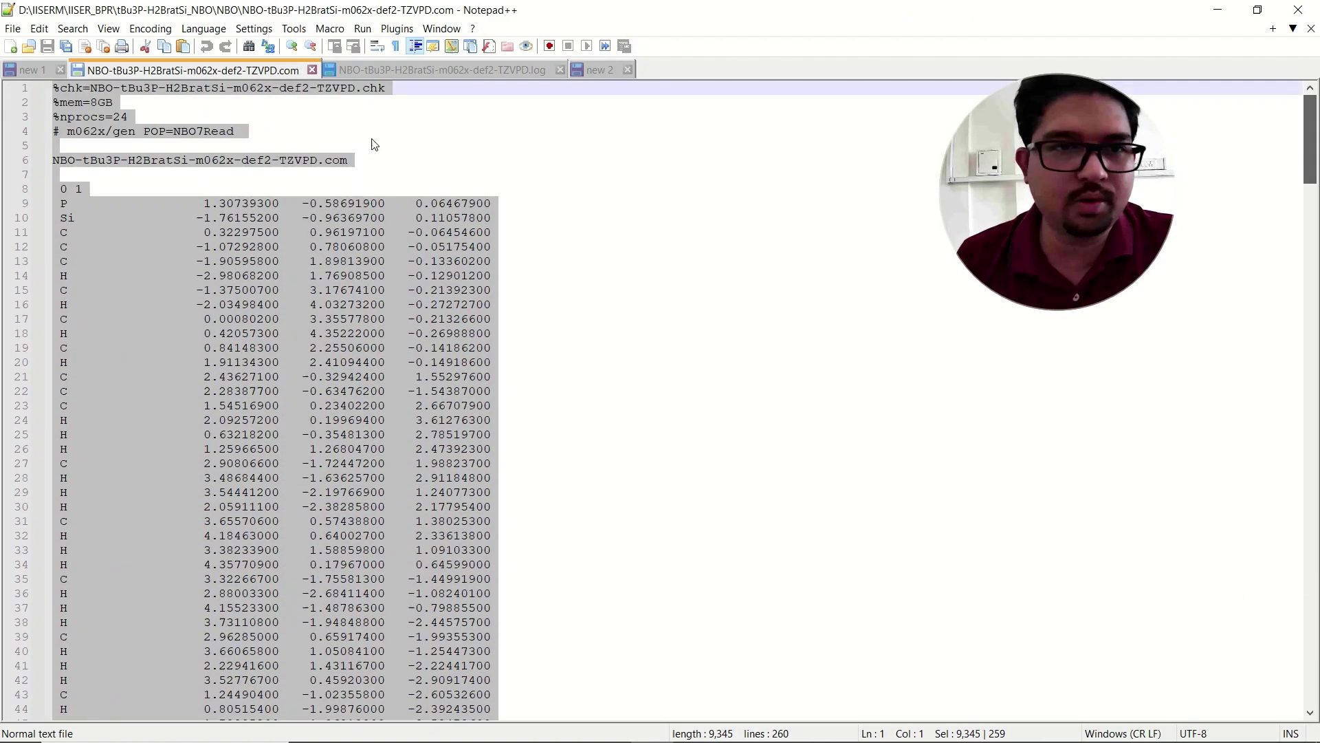
click(118, 188)
drag(243, 136, 55, 127)
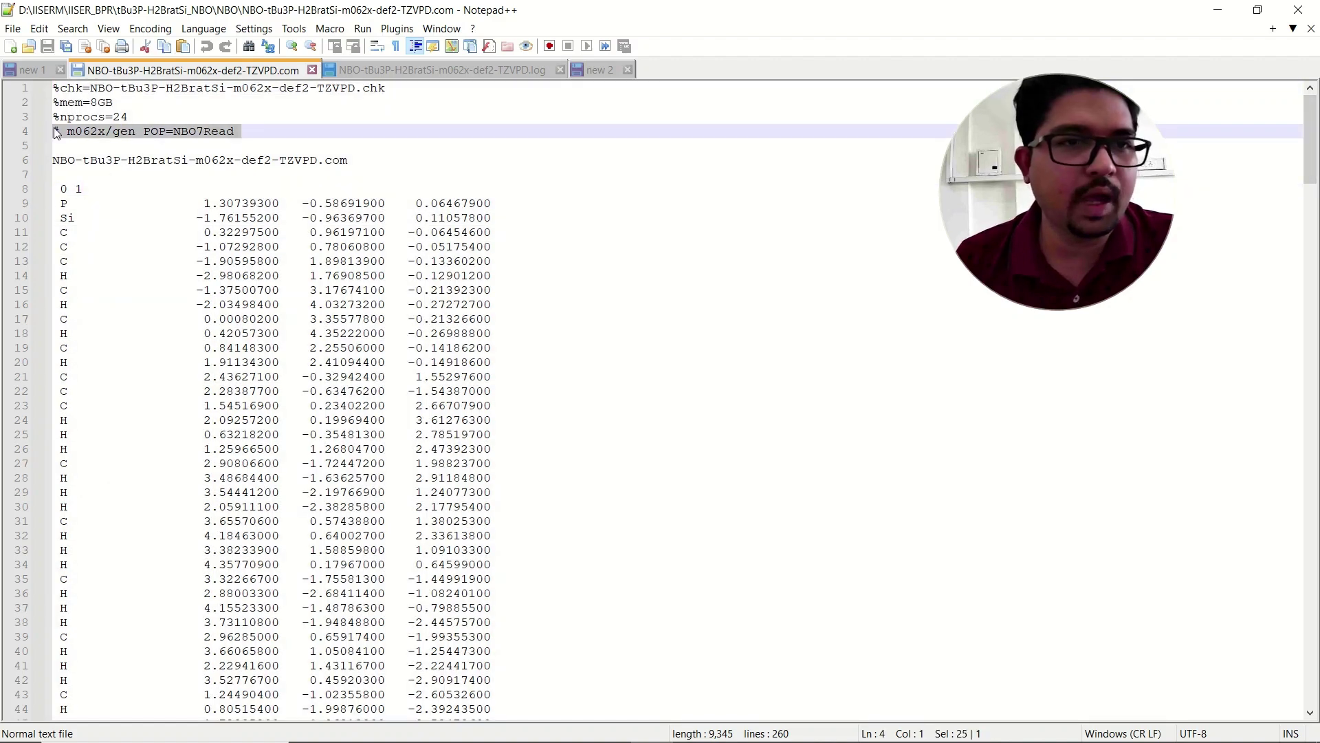
scroll(351, 329, down, 19)
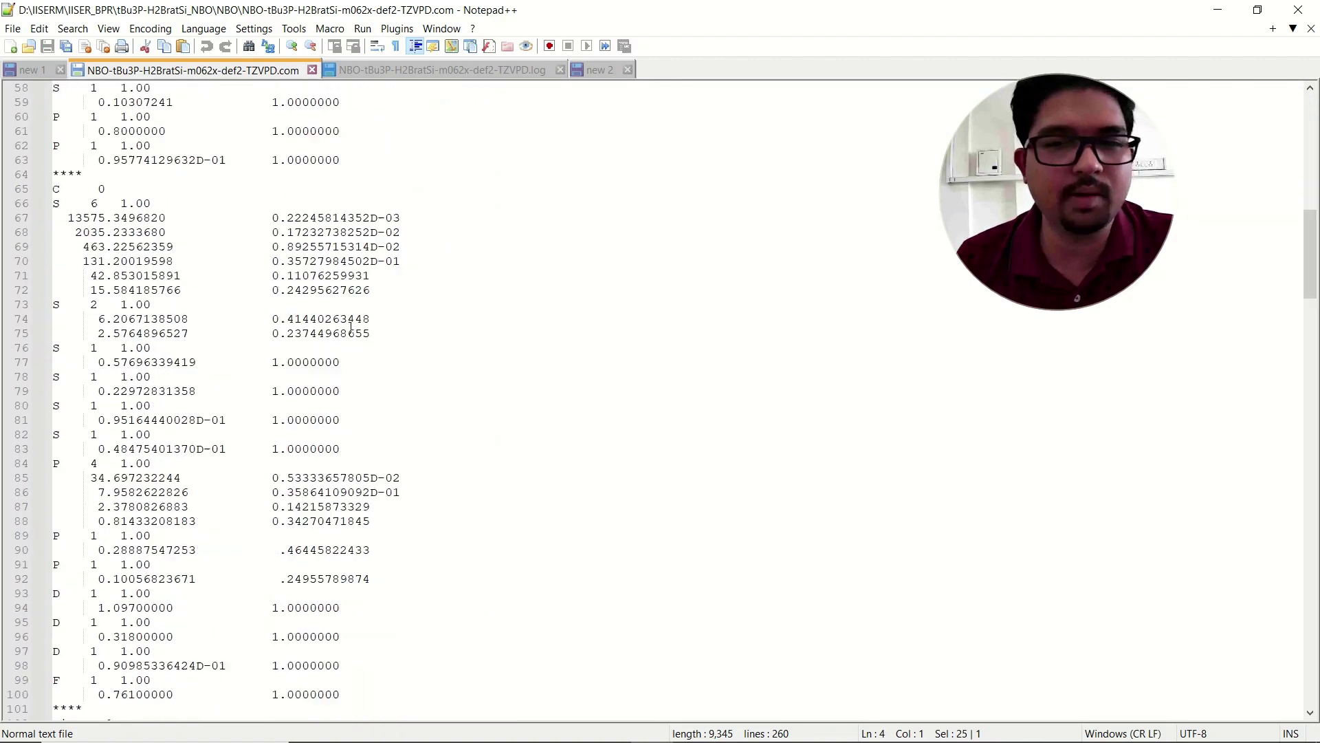